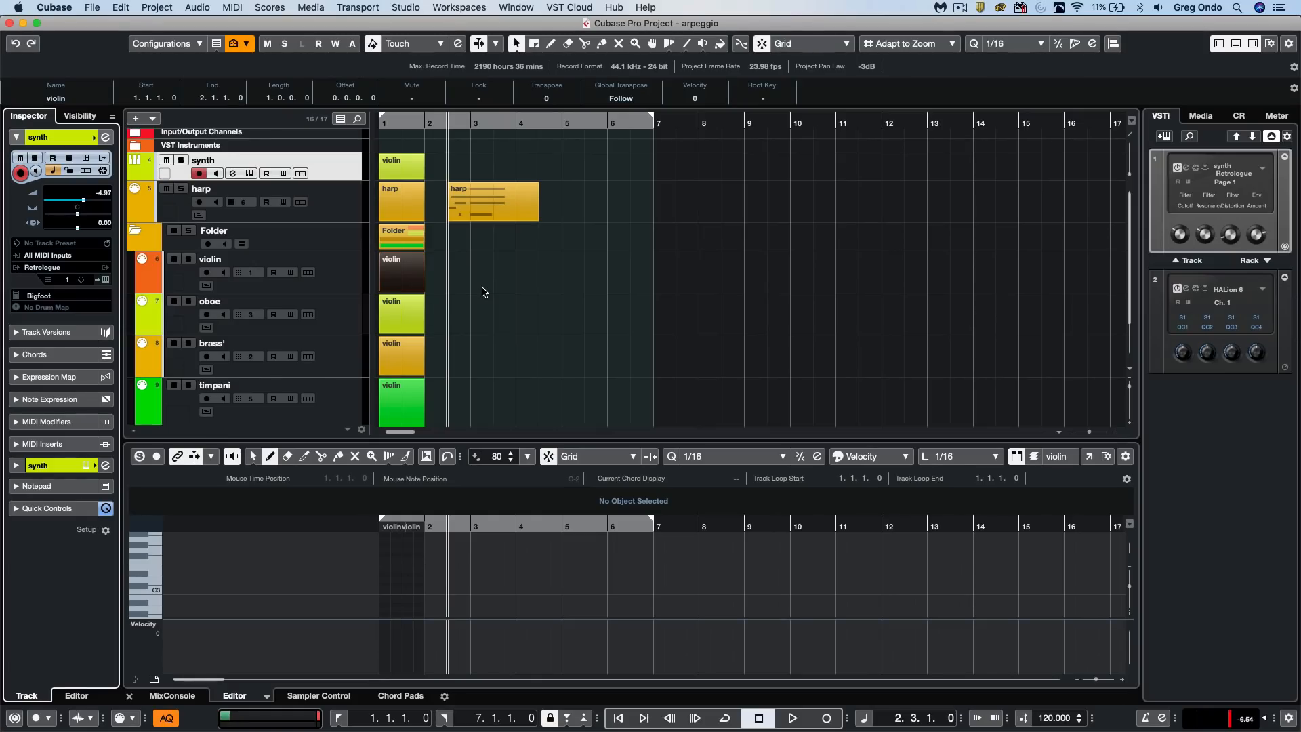
Step: Show the on-screen keyboard and play a three-note chord on the synth track
key(alt+k)
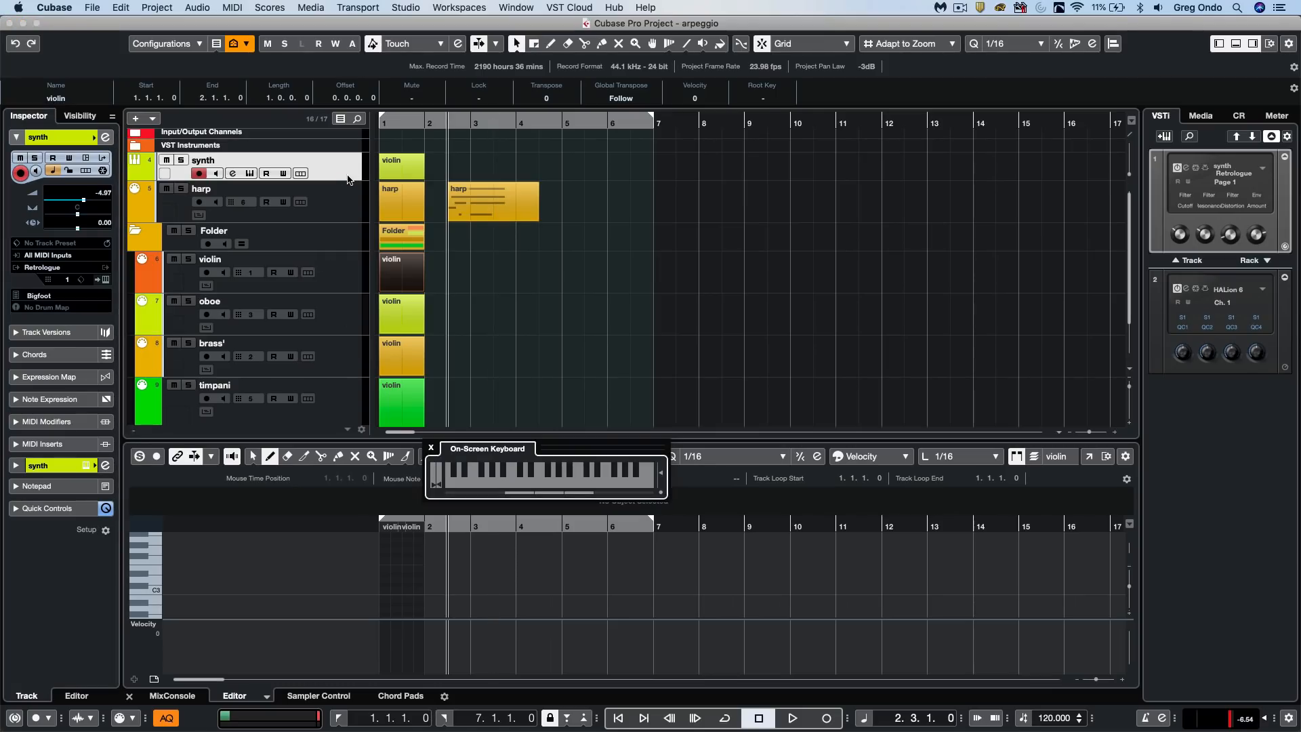
key(q)
key(e)
key(t)
Step: Activate the Arpache 5 MIDI insert on the synth track with its settings open and play the three-note chord
click(68, 445)
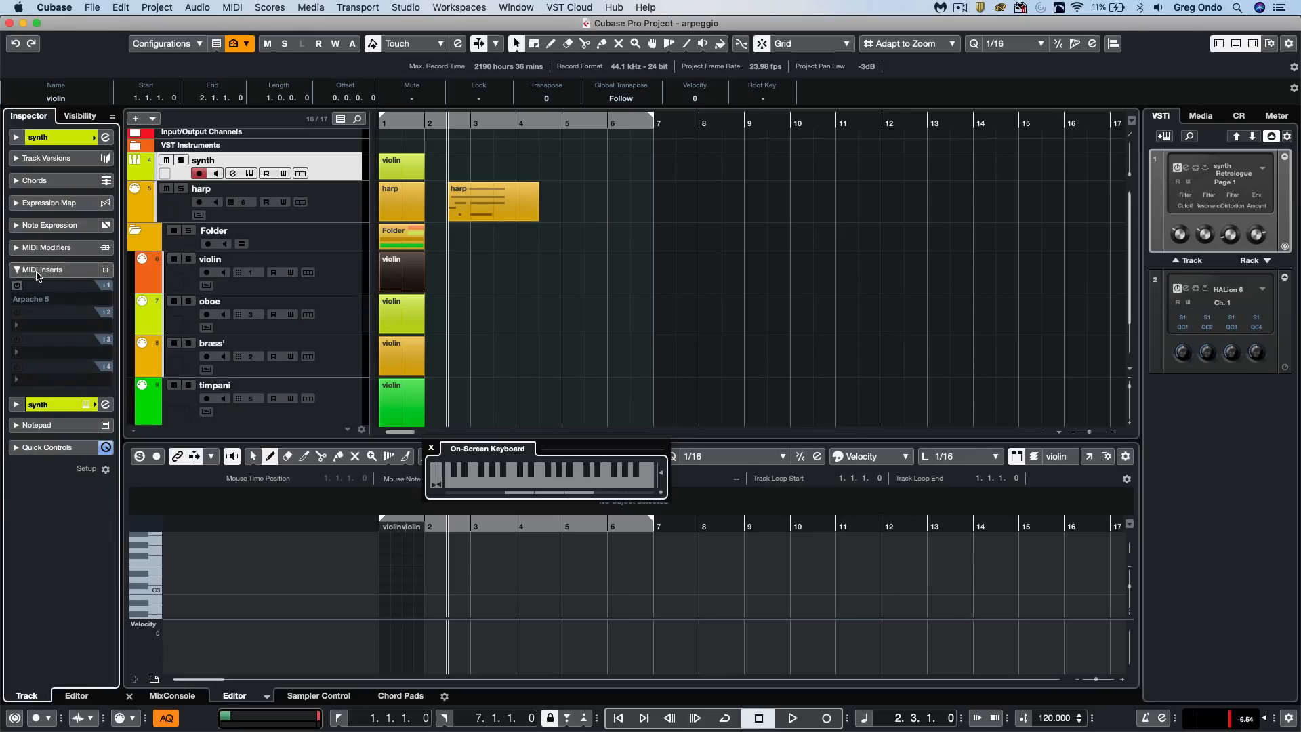
click(41, 300)
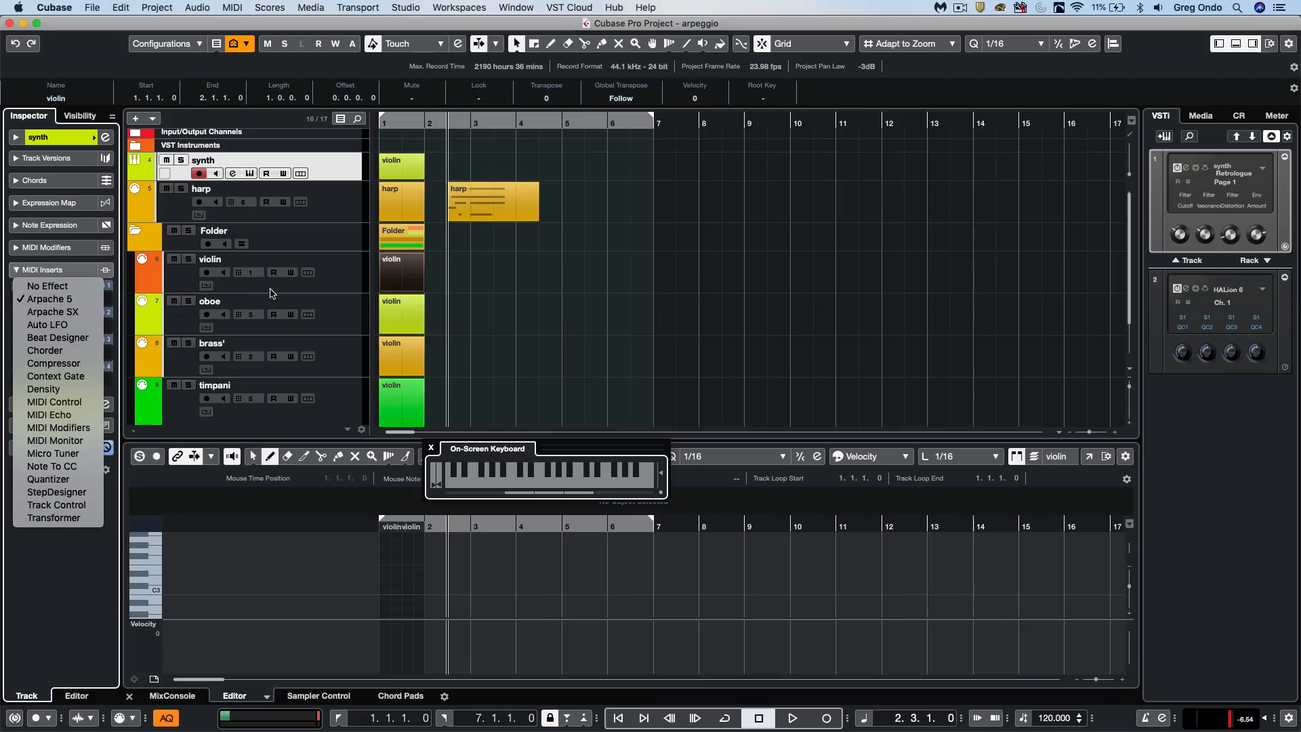
click(642, 257)
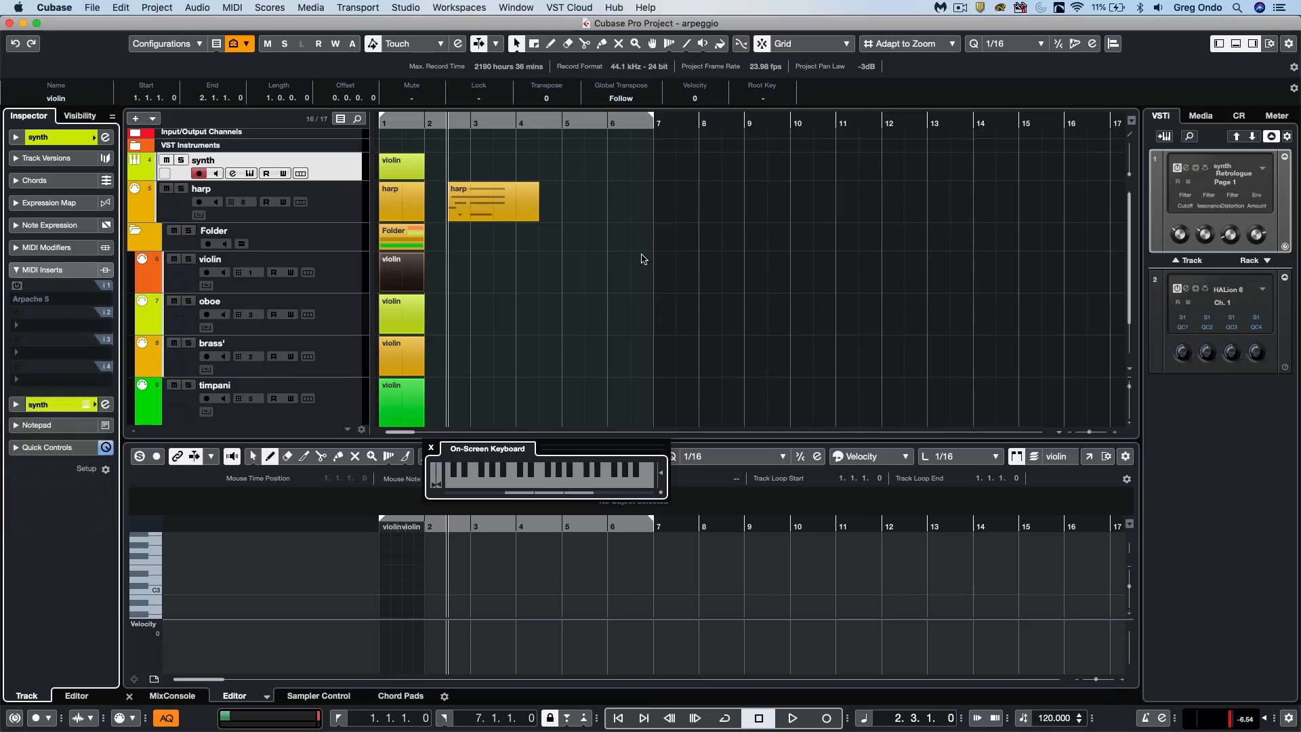
click(30, 287)
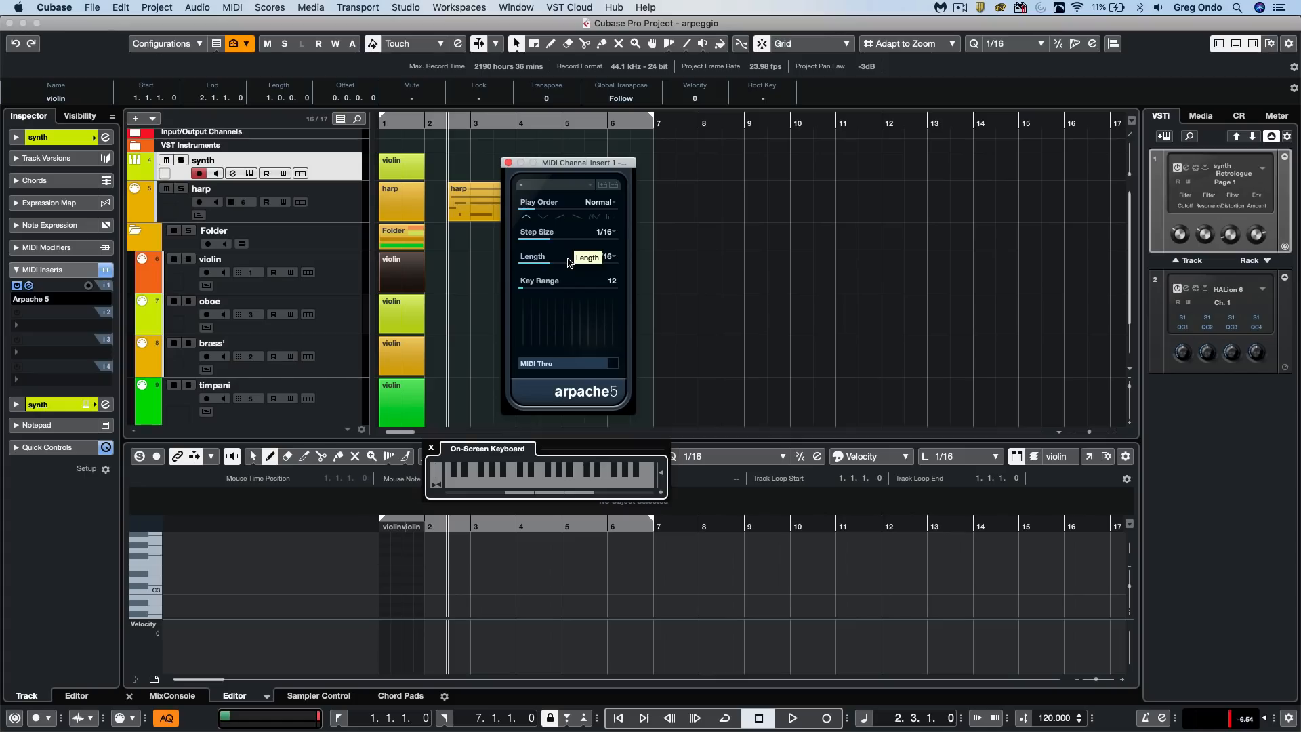
key(q)
key(e)
key(t)
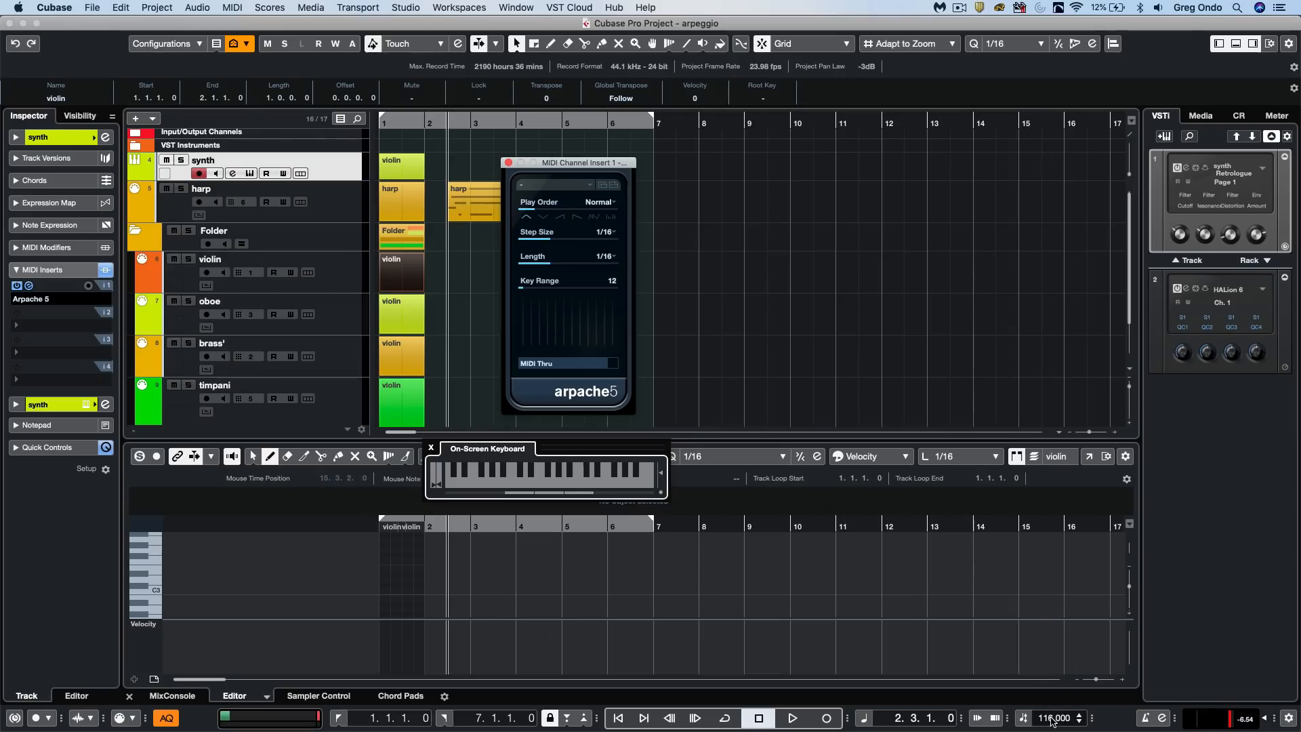
Step: Lower the project tempo to under 100 BPM and play the chord to hear the slower arpeggio
scroll(1052, 720, down, 20)
key(q)
key(e)
key(t)
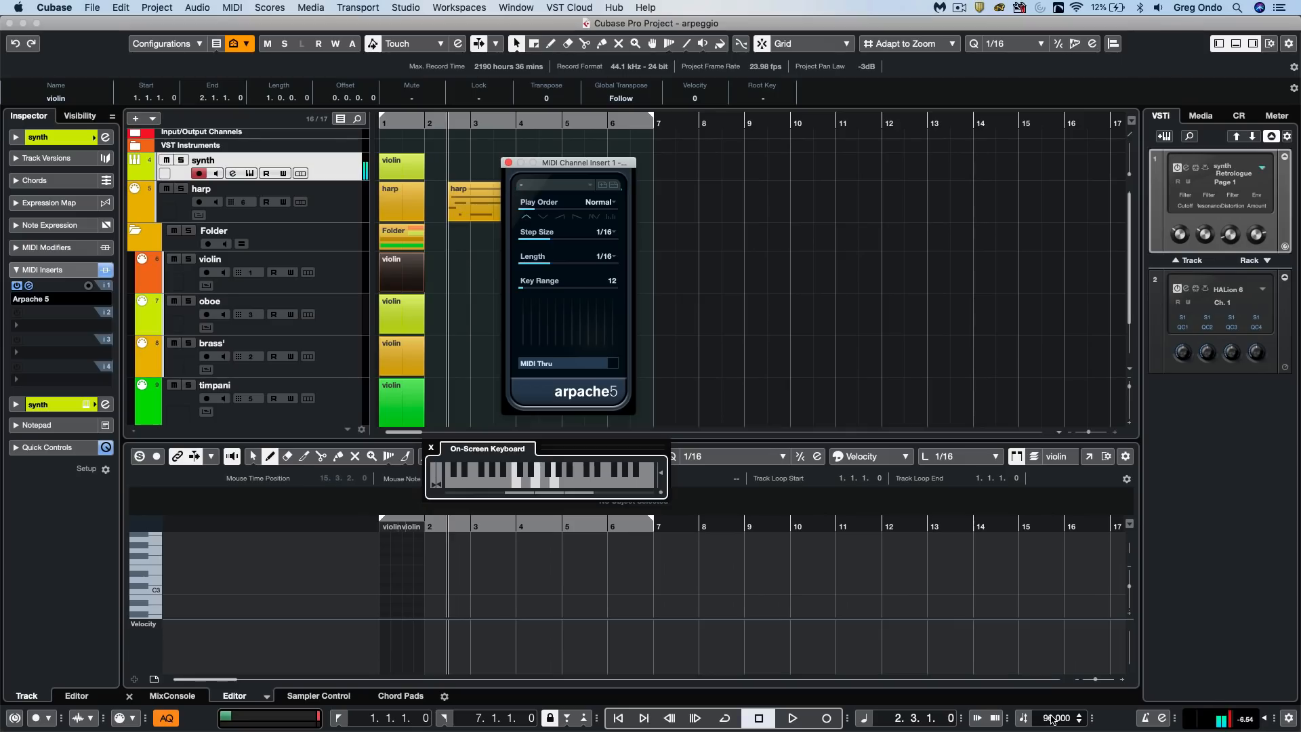
Step: Raise the project tempo back to 120 BPM and play the chord again
scroll(1052, 719, up, 16)
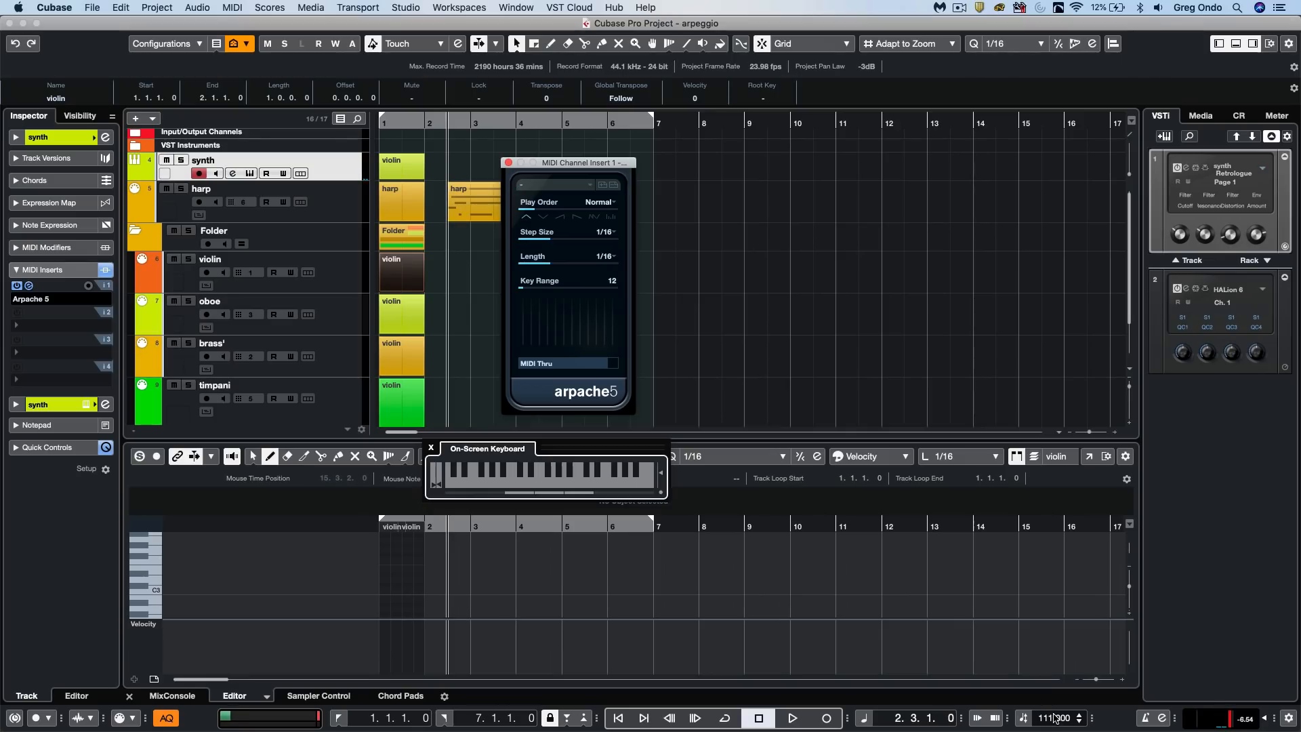
scroll(1055, 720, up, 6)
key(q)
key(e)
key(t)
Step: Try a 1/8 step size with a 1/4 length in Arpache 5, and return both to 1/16
drag(550, 239, 580, 266)
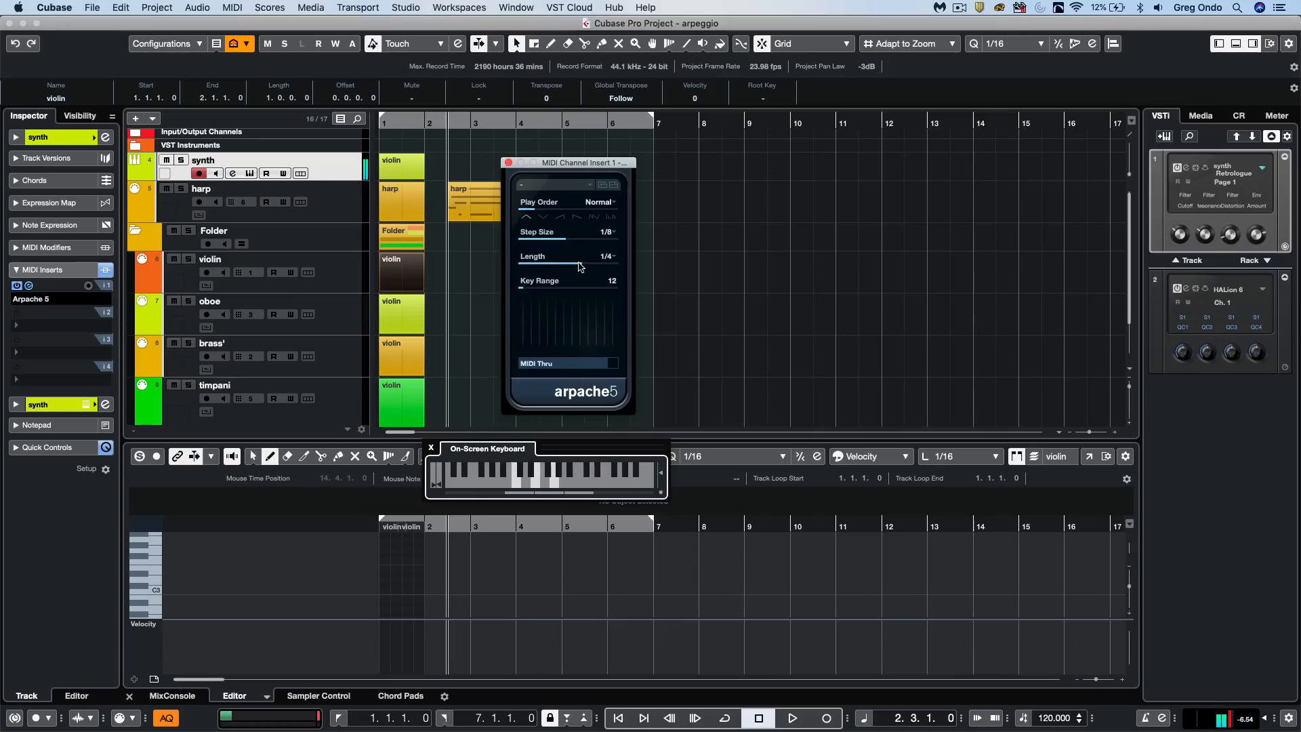
drag(568, 243, 538, 267)
mouse_move(545, 266)
mouse_down()
mouse_move(562, 267)
mouse_move(551, 268)
mouse_up()
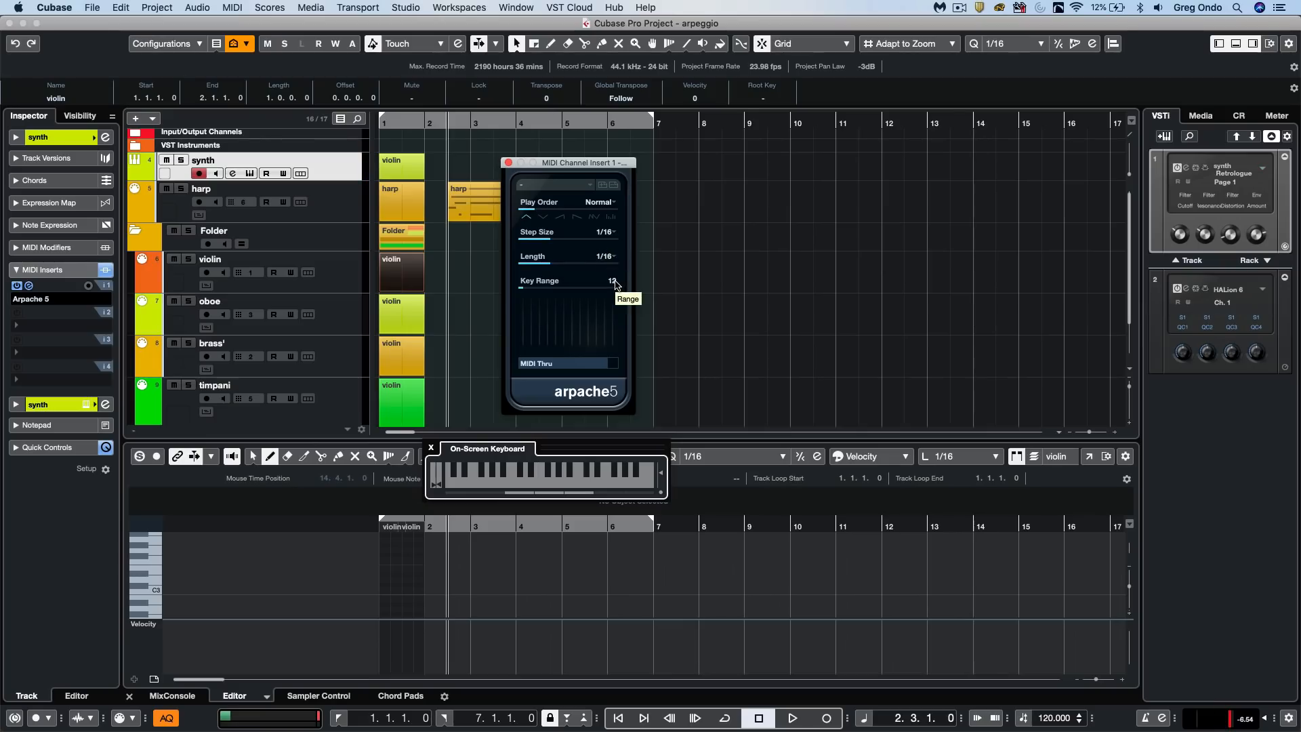
Step: Try a wider key range and MIDI Thru while playing the chord, and return them to 12 and off
scroll(617, 284, up, 5)
key(e)
key(q)
key(t)
drag(613, 279, 613, 283)
click(615, 364)
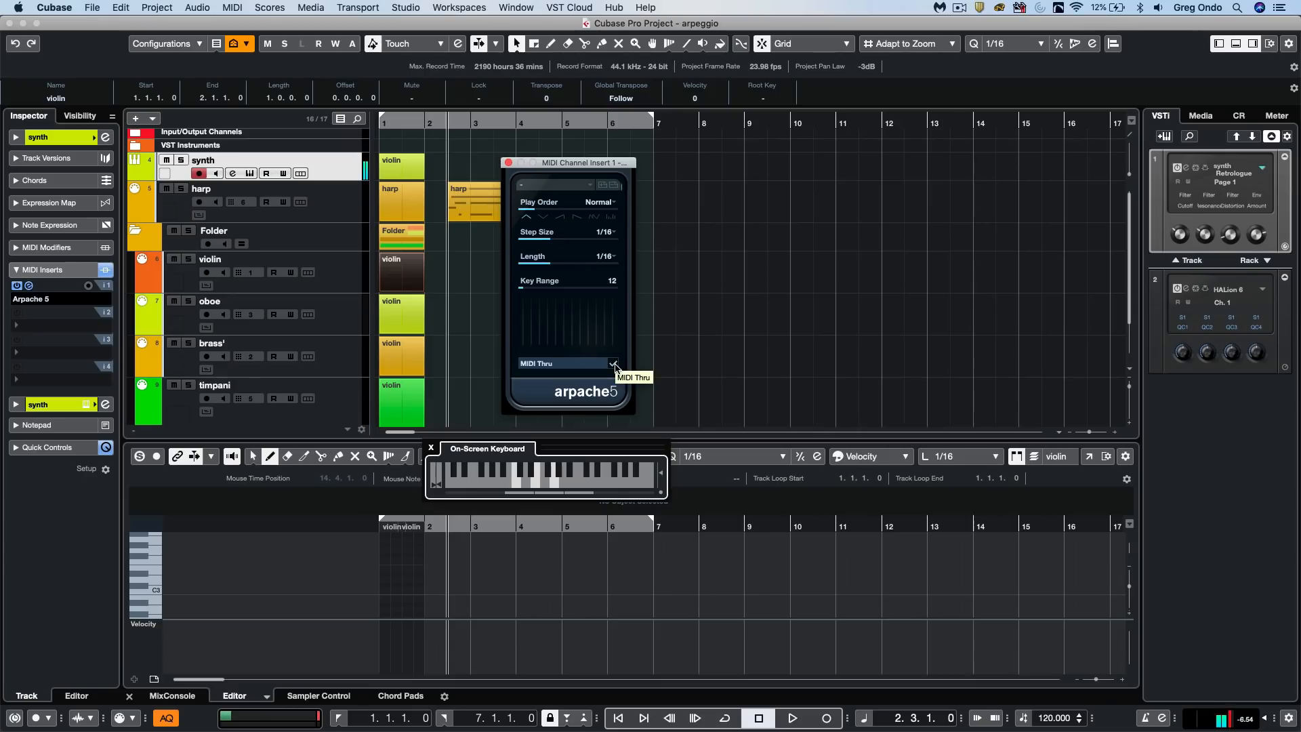
click(615, 364)
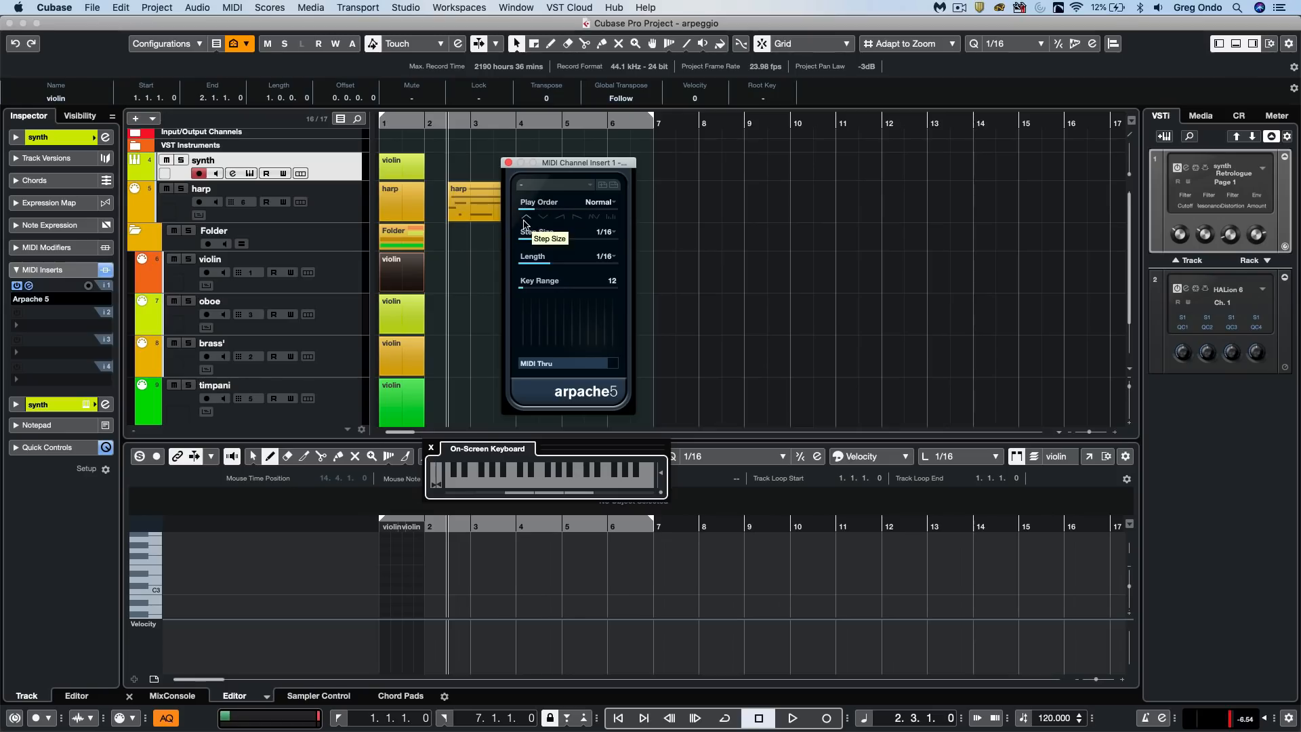
Step: Hold the chord while changing the Arpache 5 play order from Normal through Invert and Up Only to User
key(q)
key(e)
key(t)
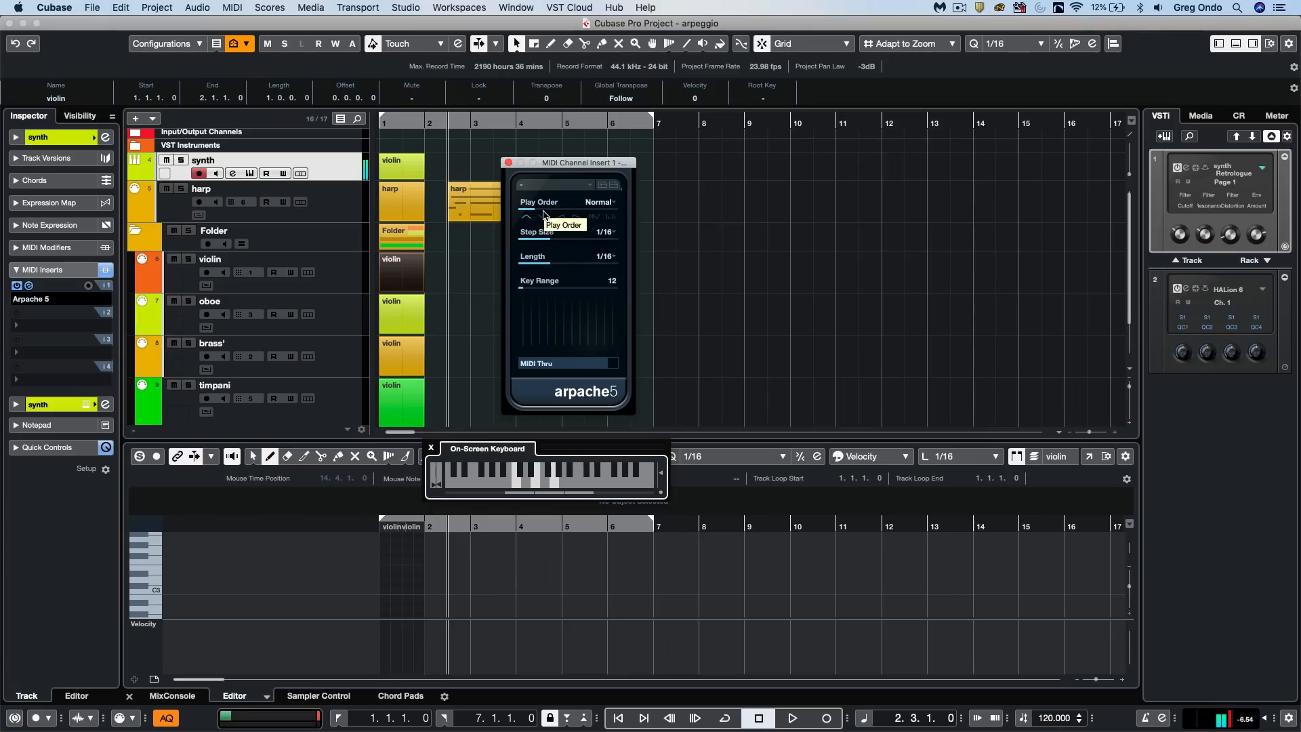
click(544, 217)
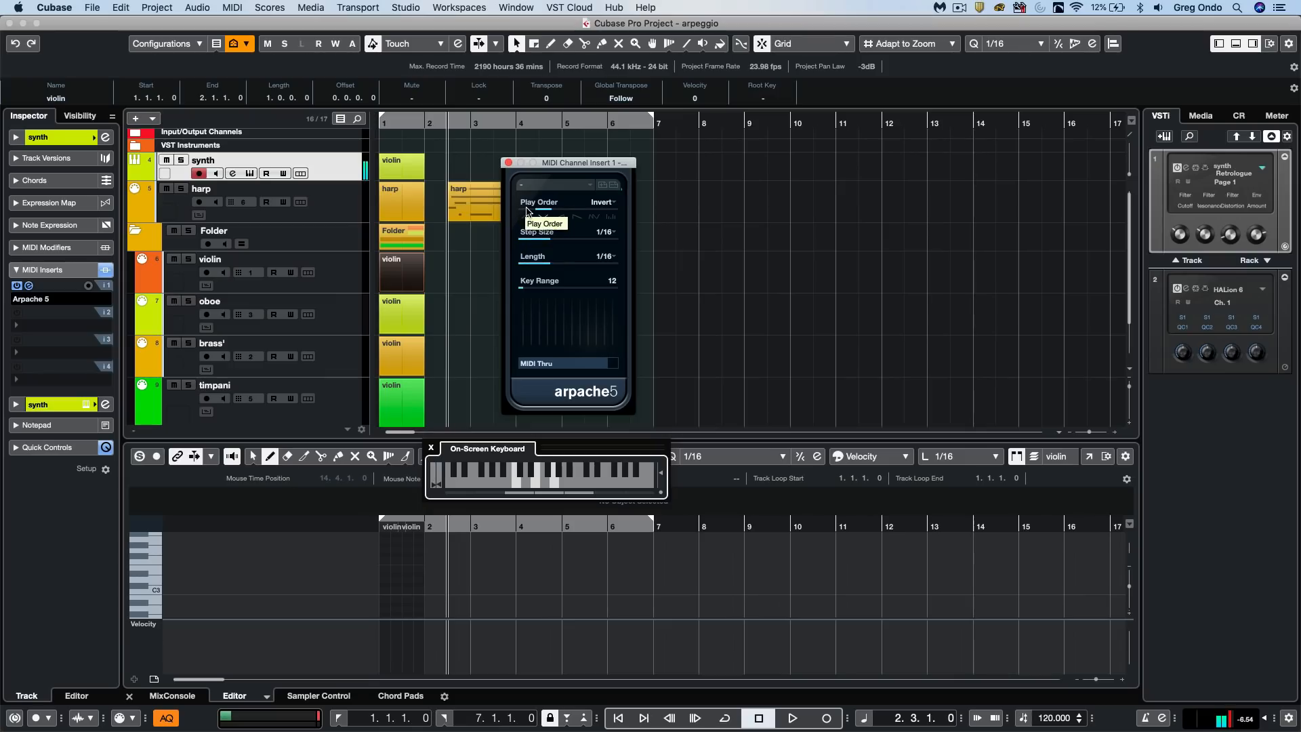
scroll(526, 207, up, 1)
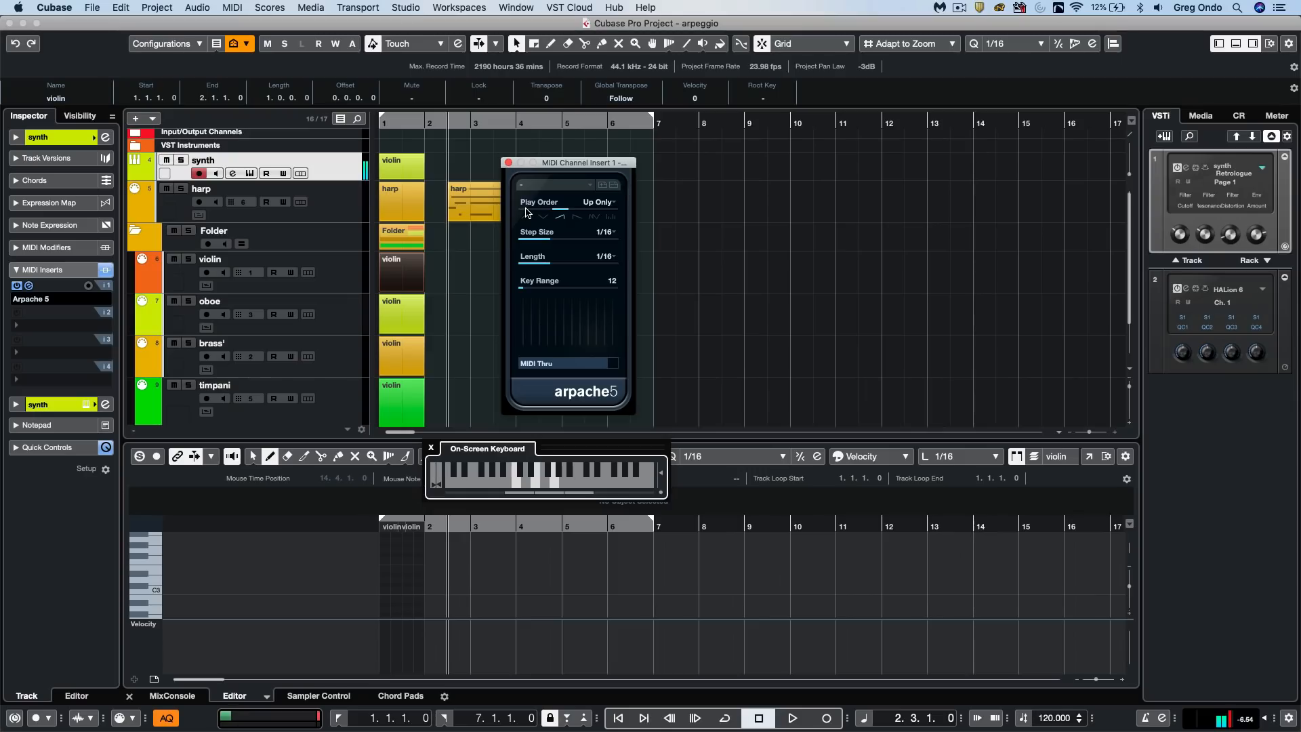
scroll(526, 212, up, 1)
scroll(526, 213, up, 1)
scroll(527, 212, up, 1)
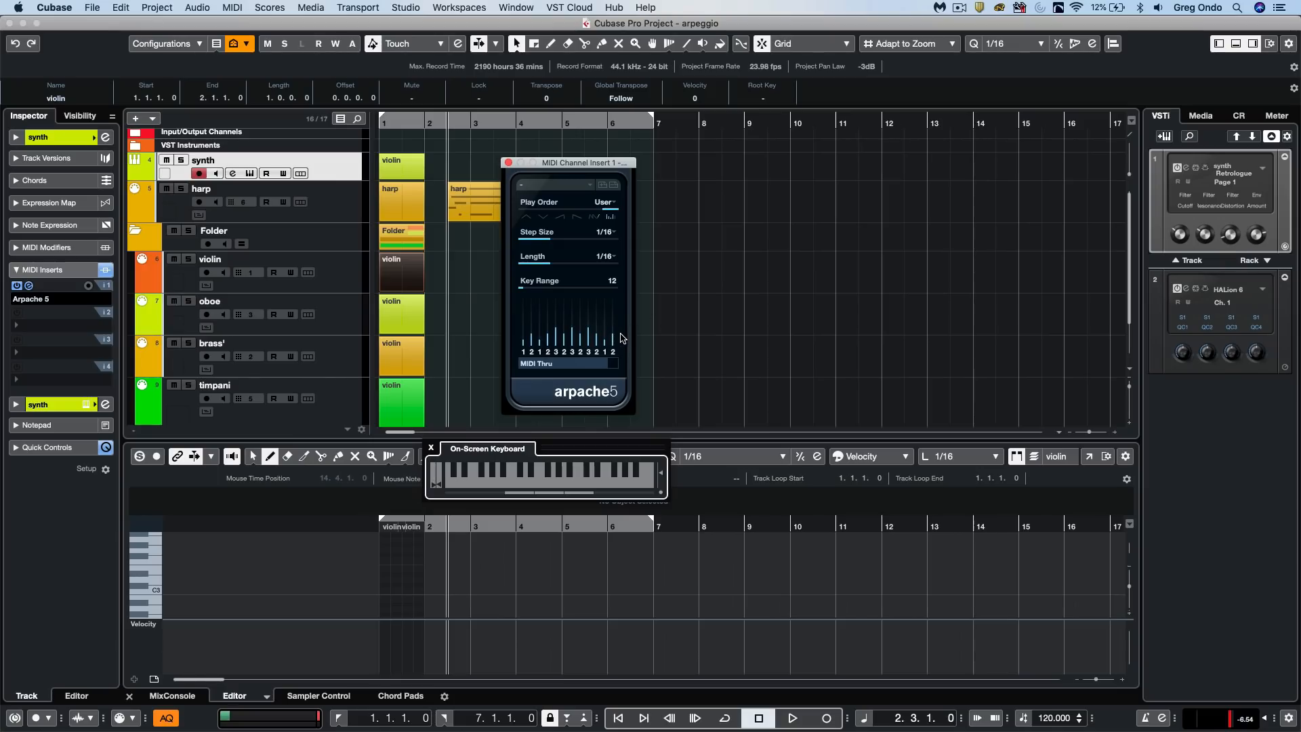
Step: Play the chord with the User play order and close the Arpache 5 window
key(q)
key(e)
key(t)
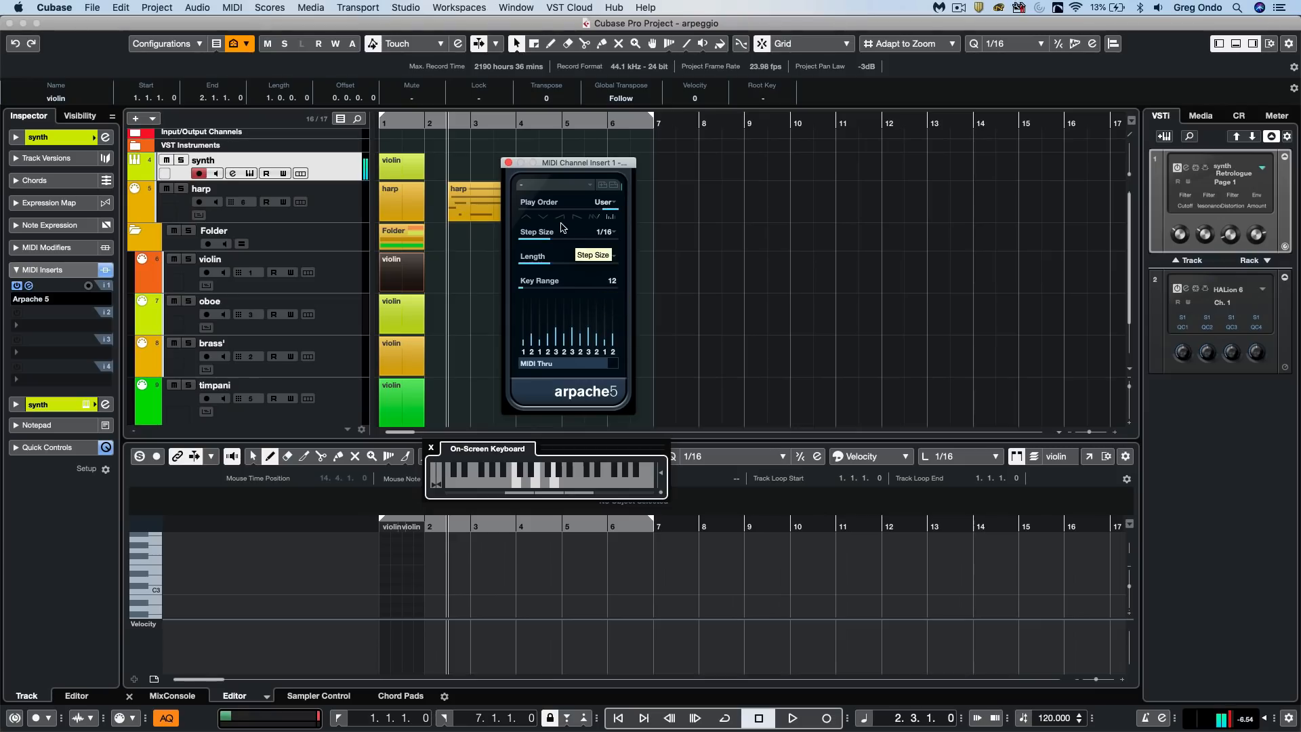
click(509, 163)
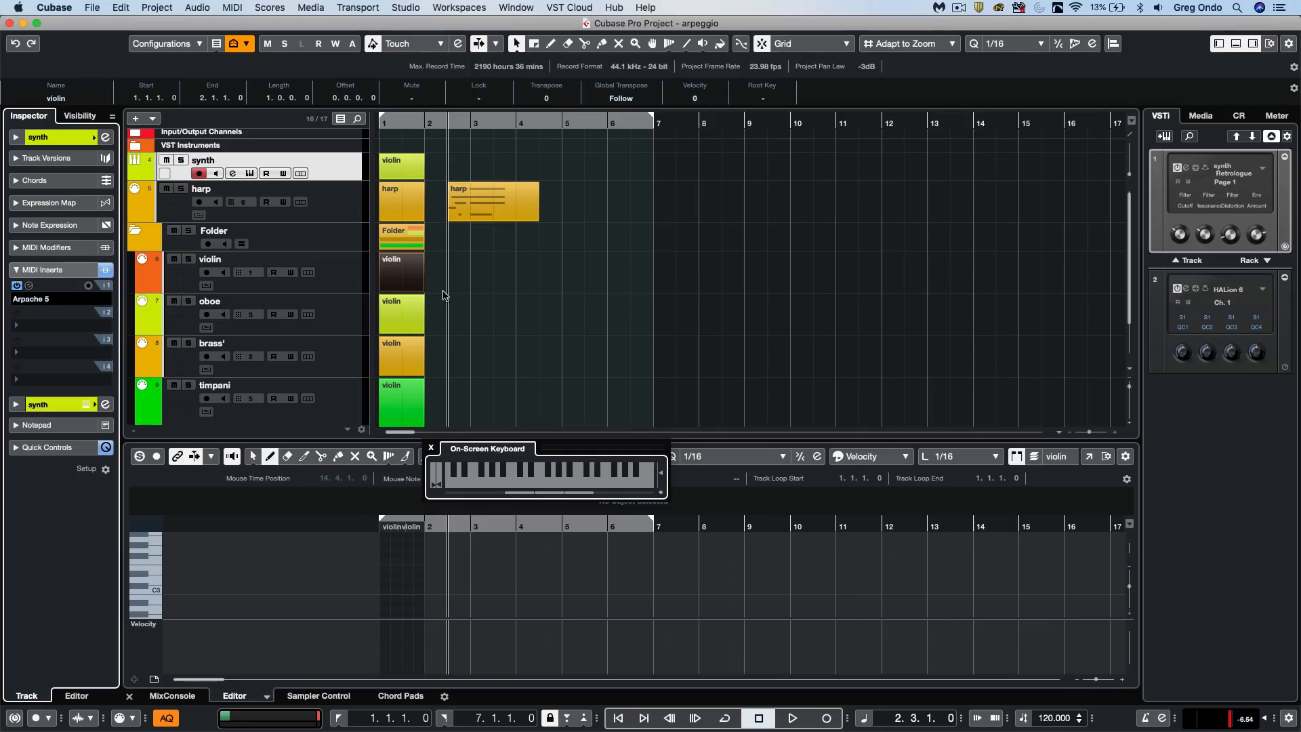
Step: Check the Arpache 5 insert settings on the violin track, and close them along with the on-screen keyboard
click(354, 284)
click(403, 281)
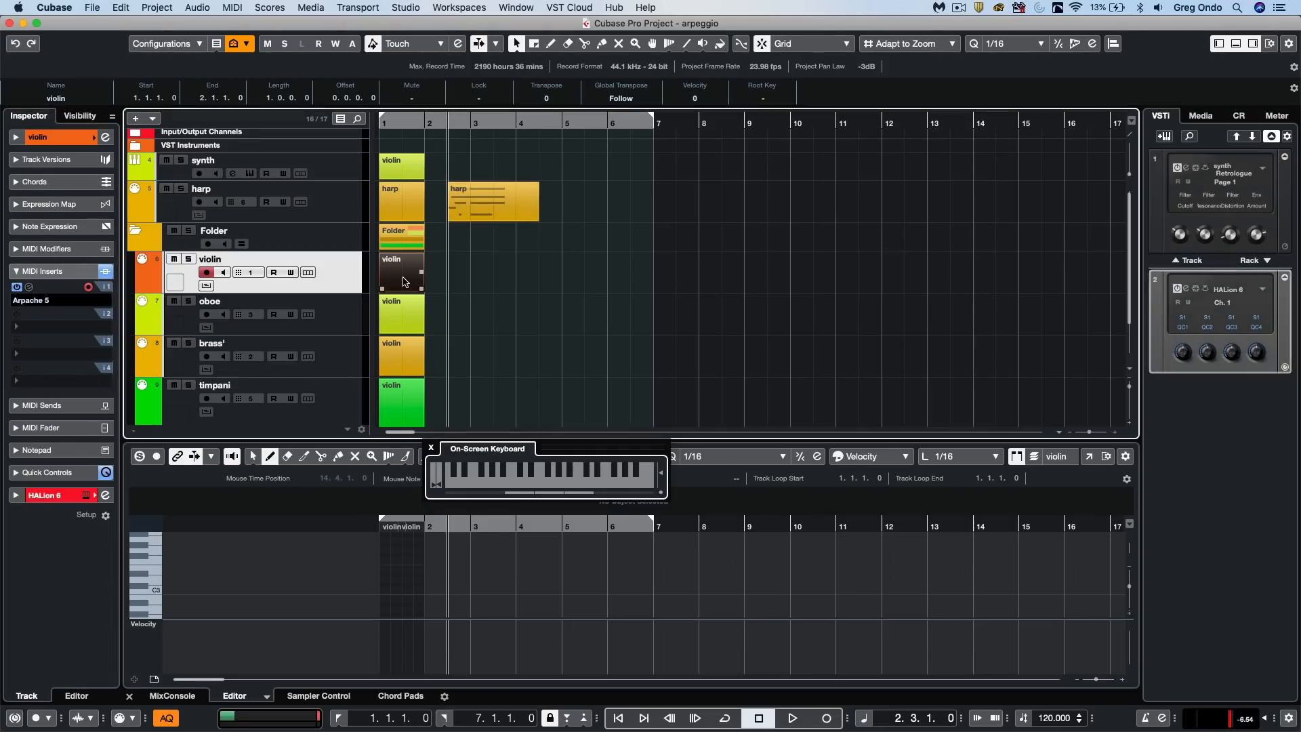
double_click(405, 282)
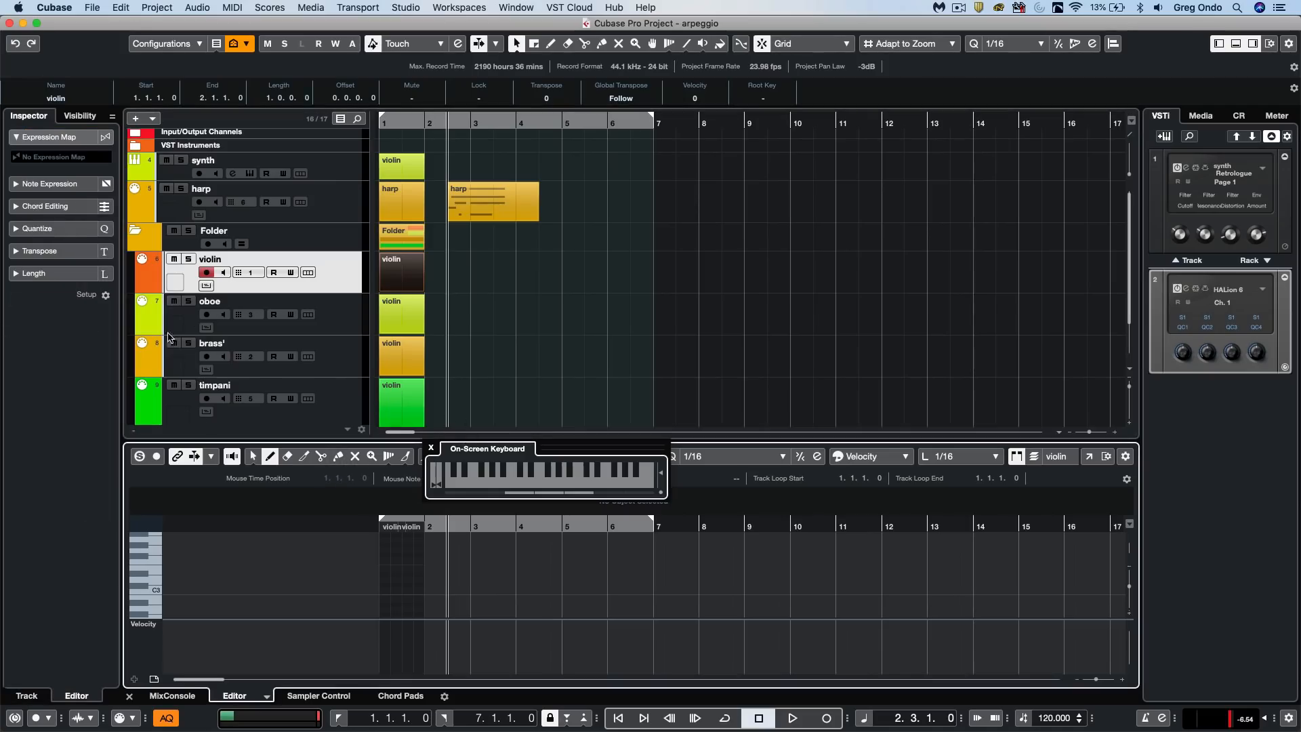
click(330, 280)
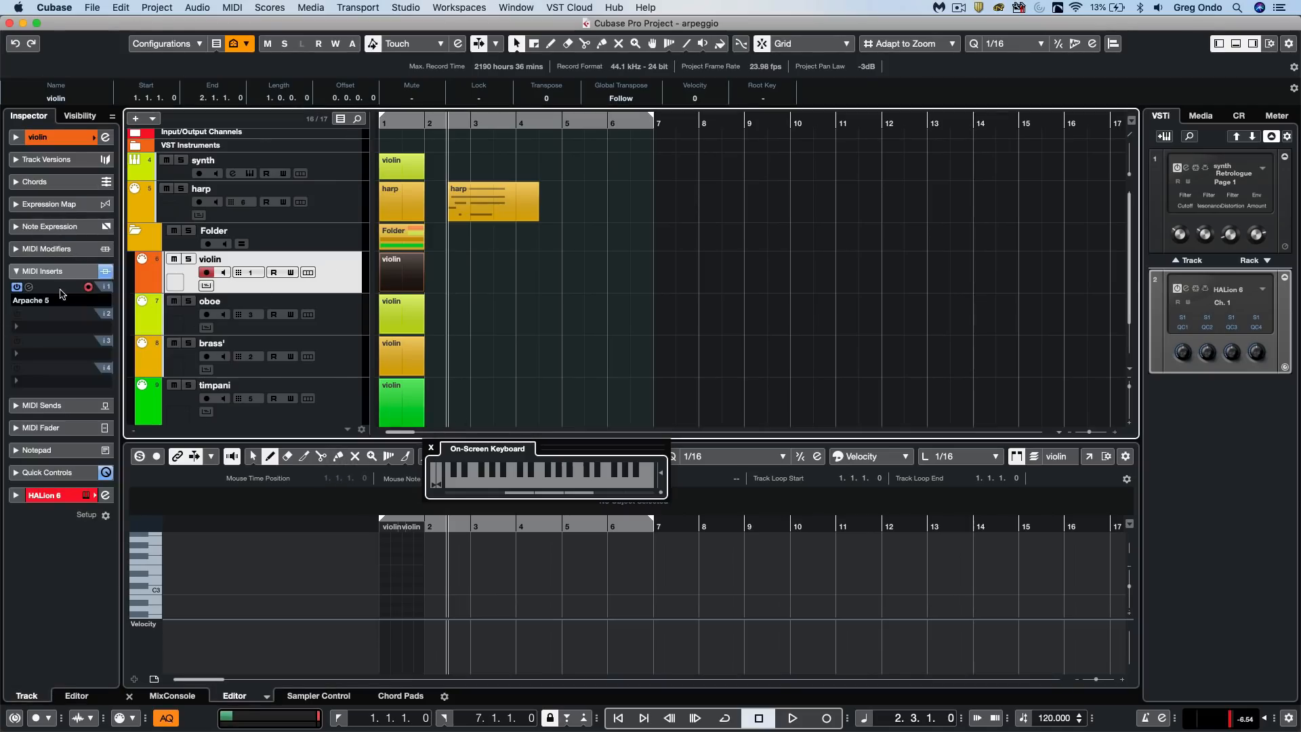
click(30, 288)
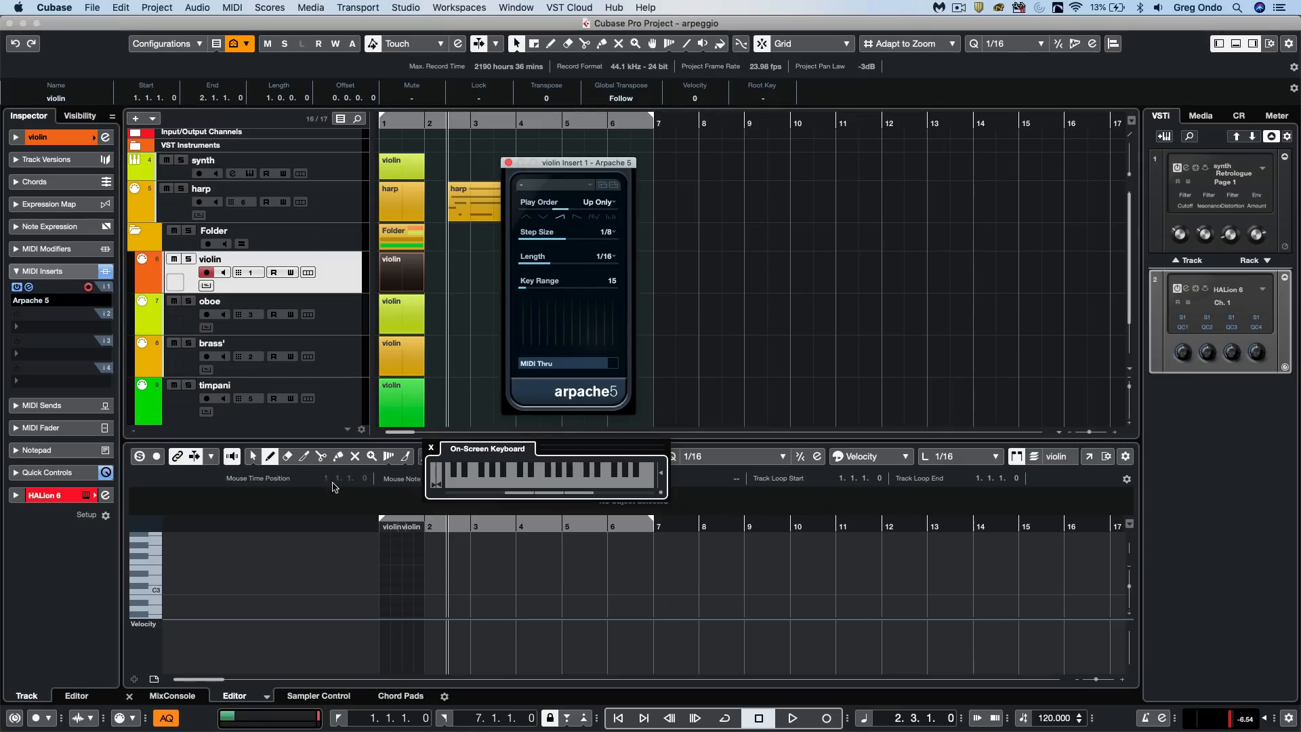
click(431, 448)
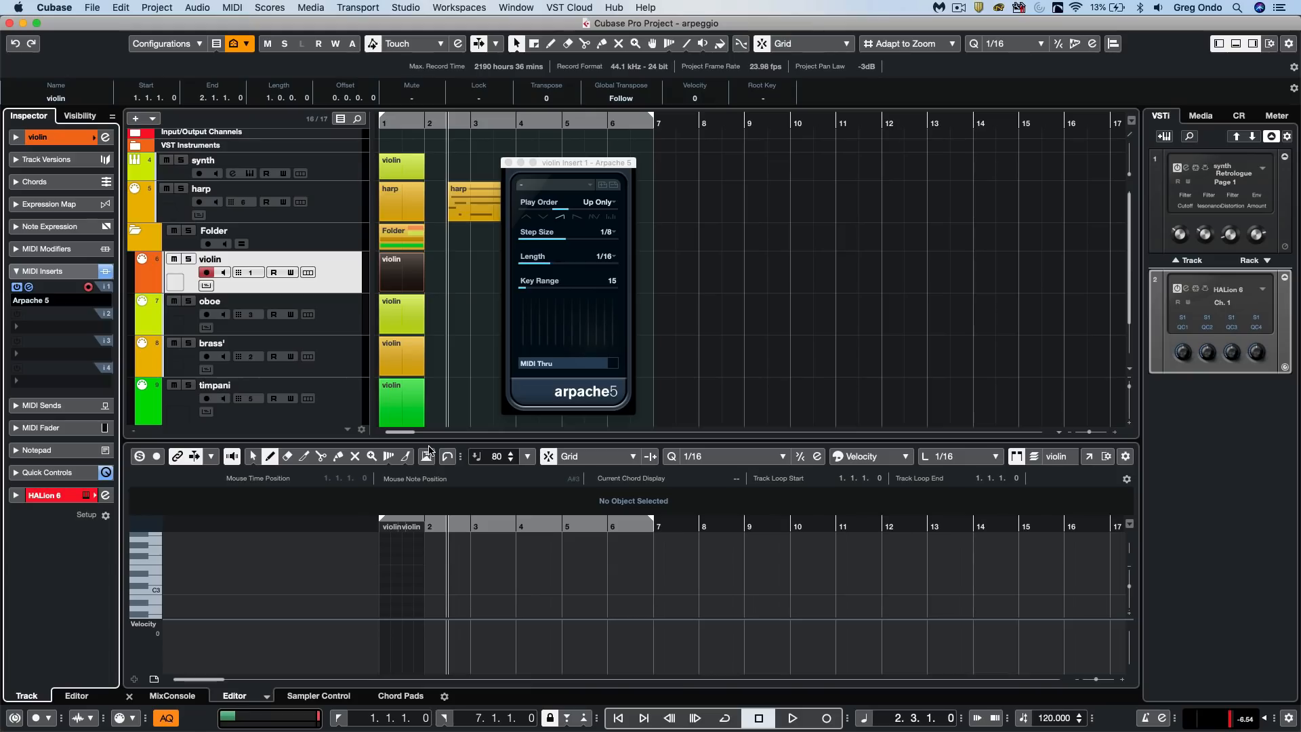
click(508, 163)
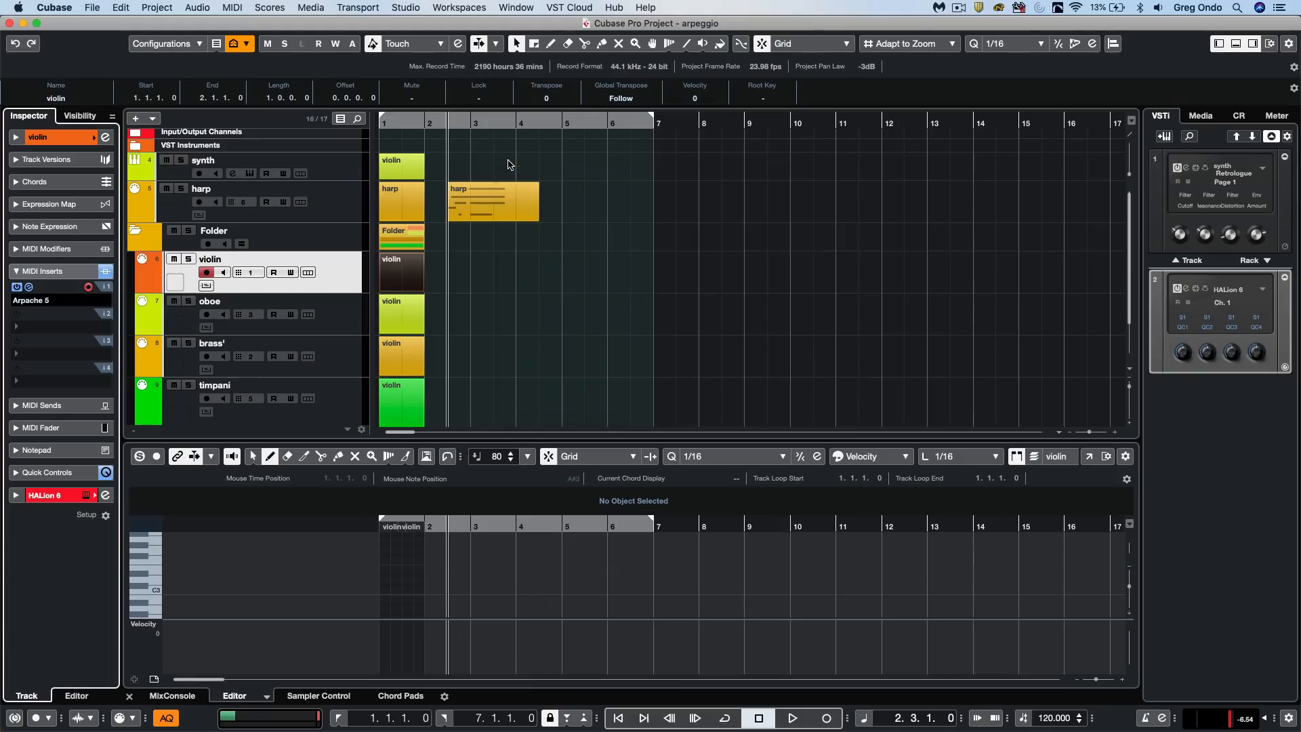
Step: Load Arpache SX in the first MIDI insert slot of the harp track
click(368, 207)
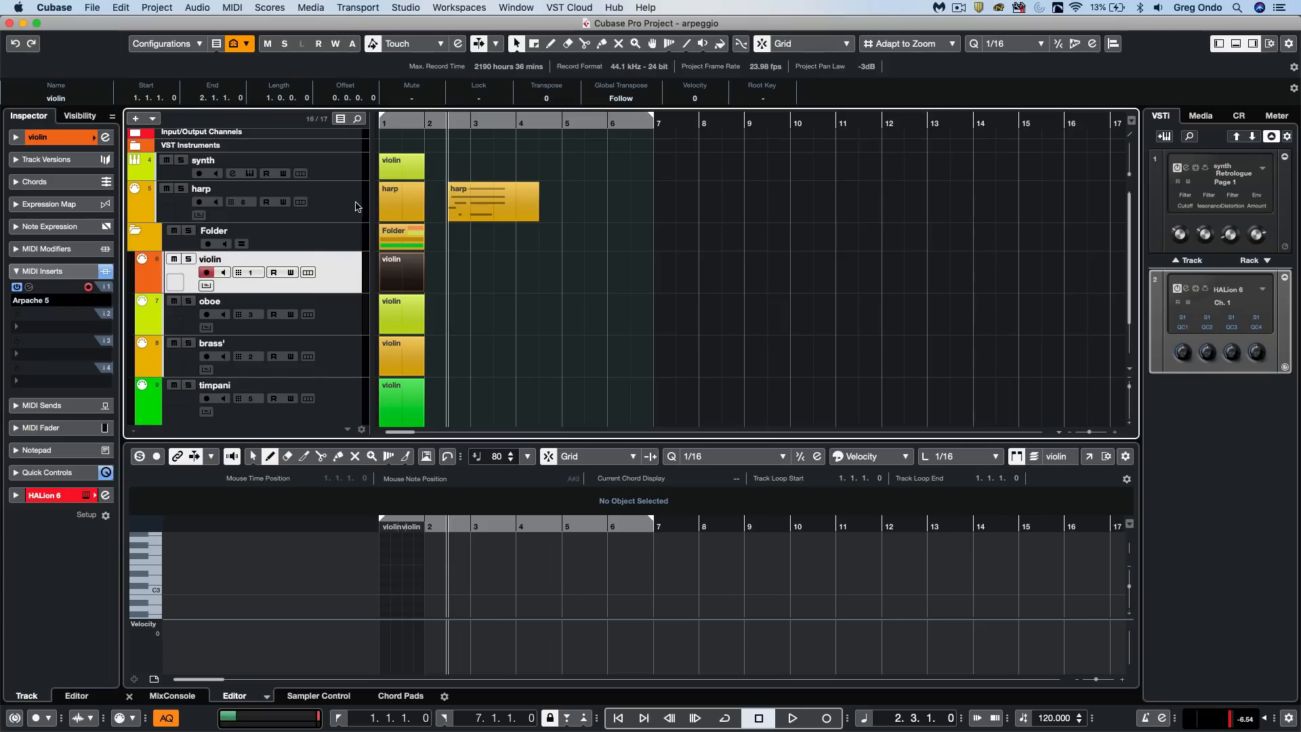
click(355, 207)
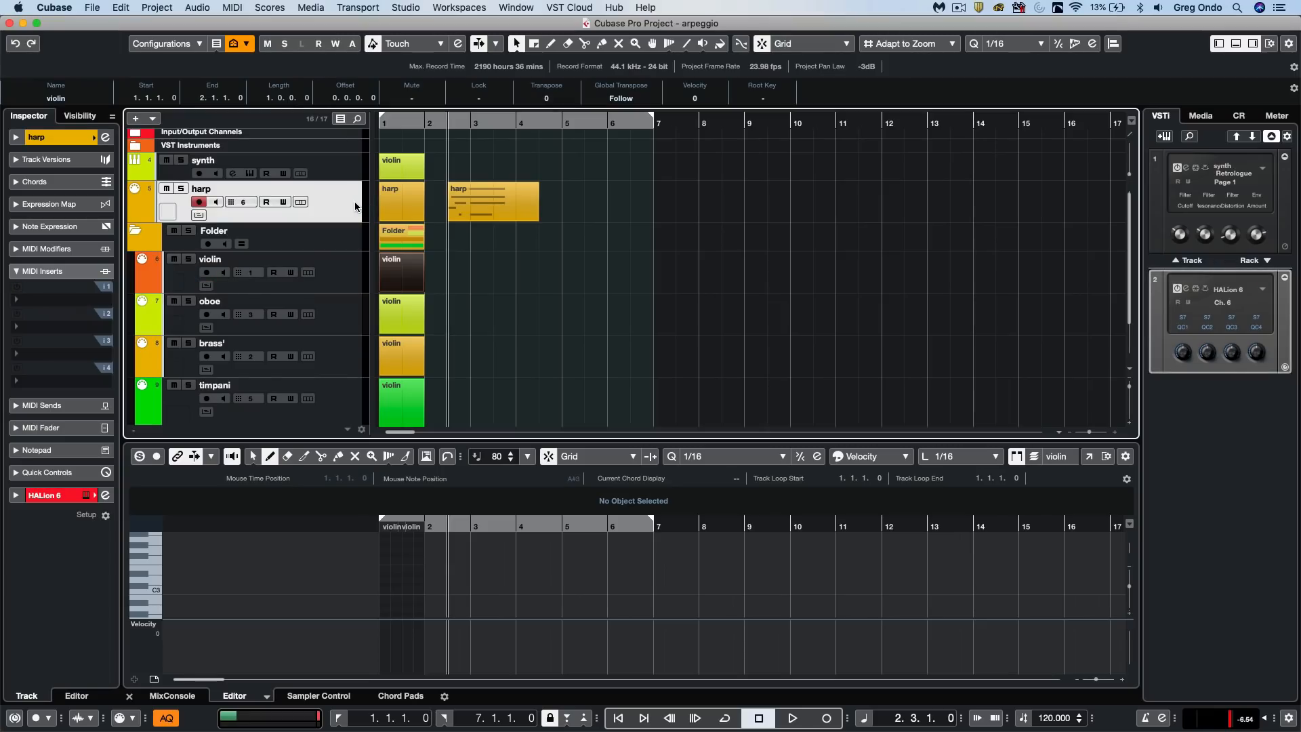
click(30, 305)
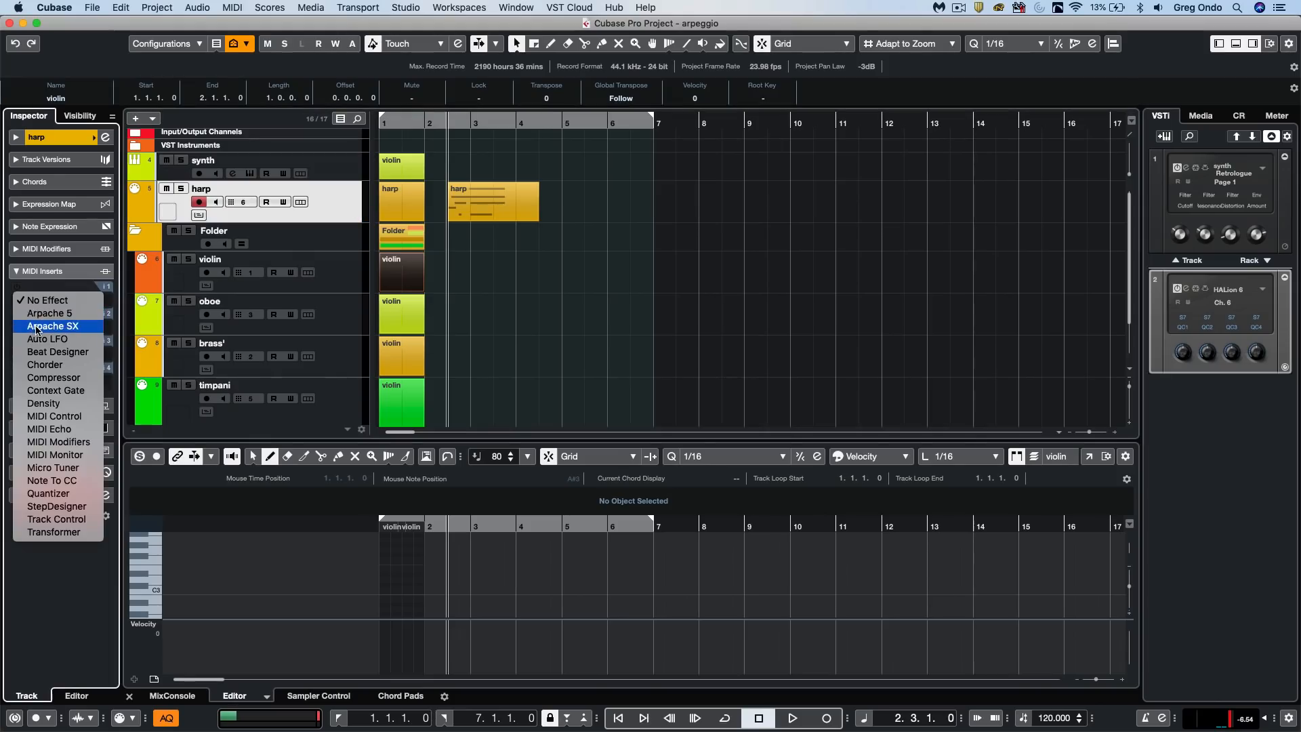
click(34, 326)
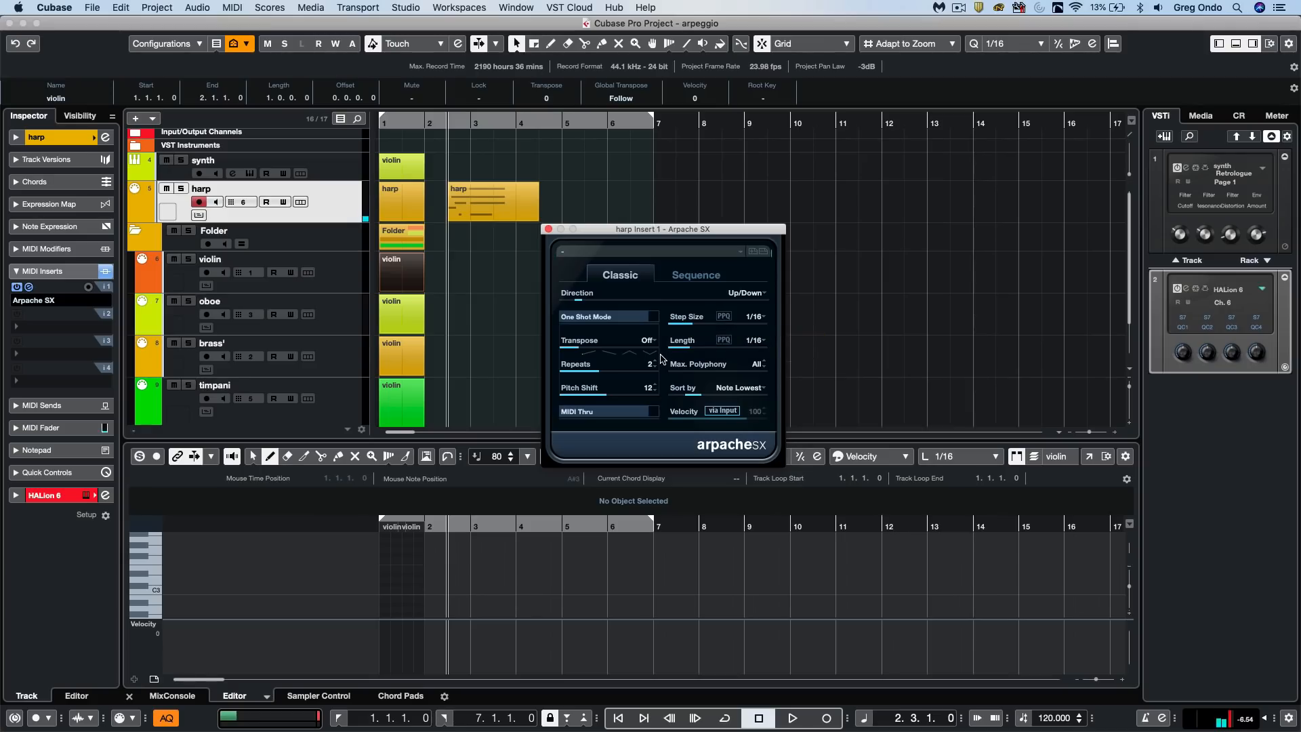
Step: Select the first harp clip, try One Shot Mode in Arpache SX, and turn the mode back off
click(408, 204)
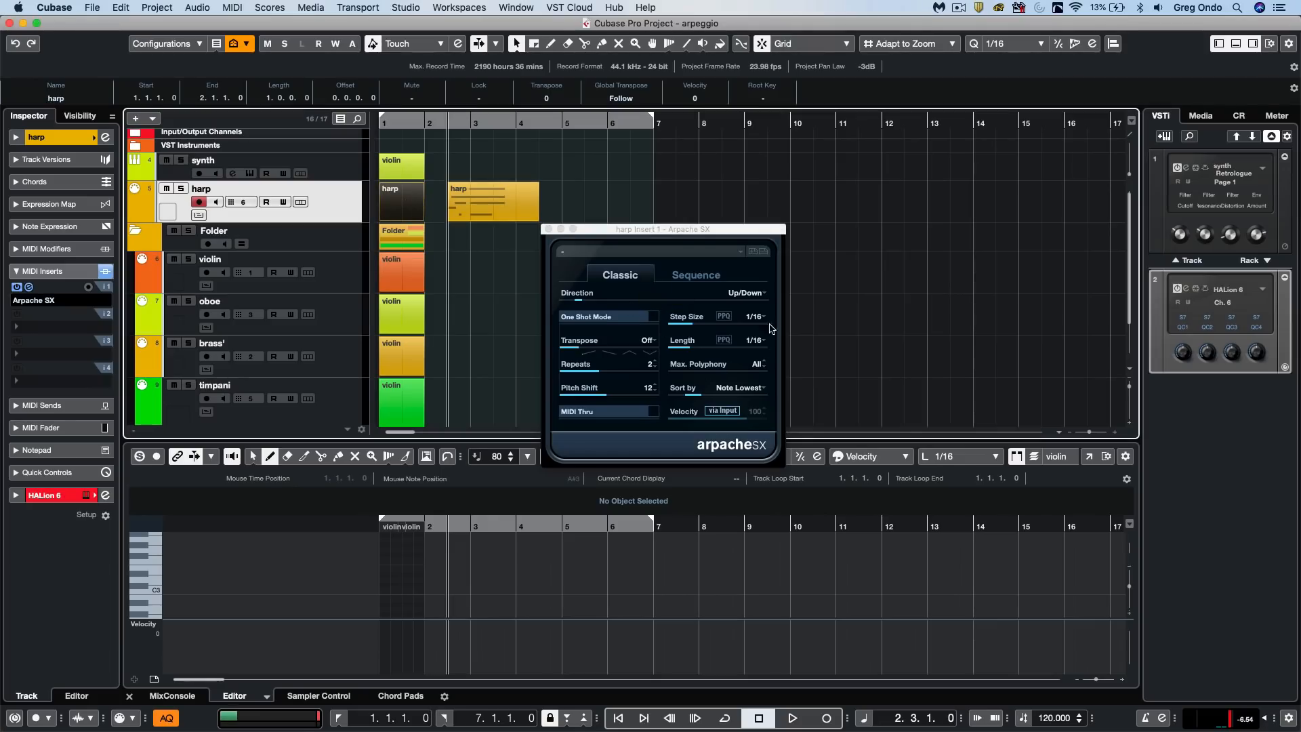
click(654, 317)
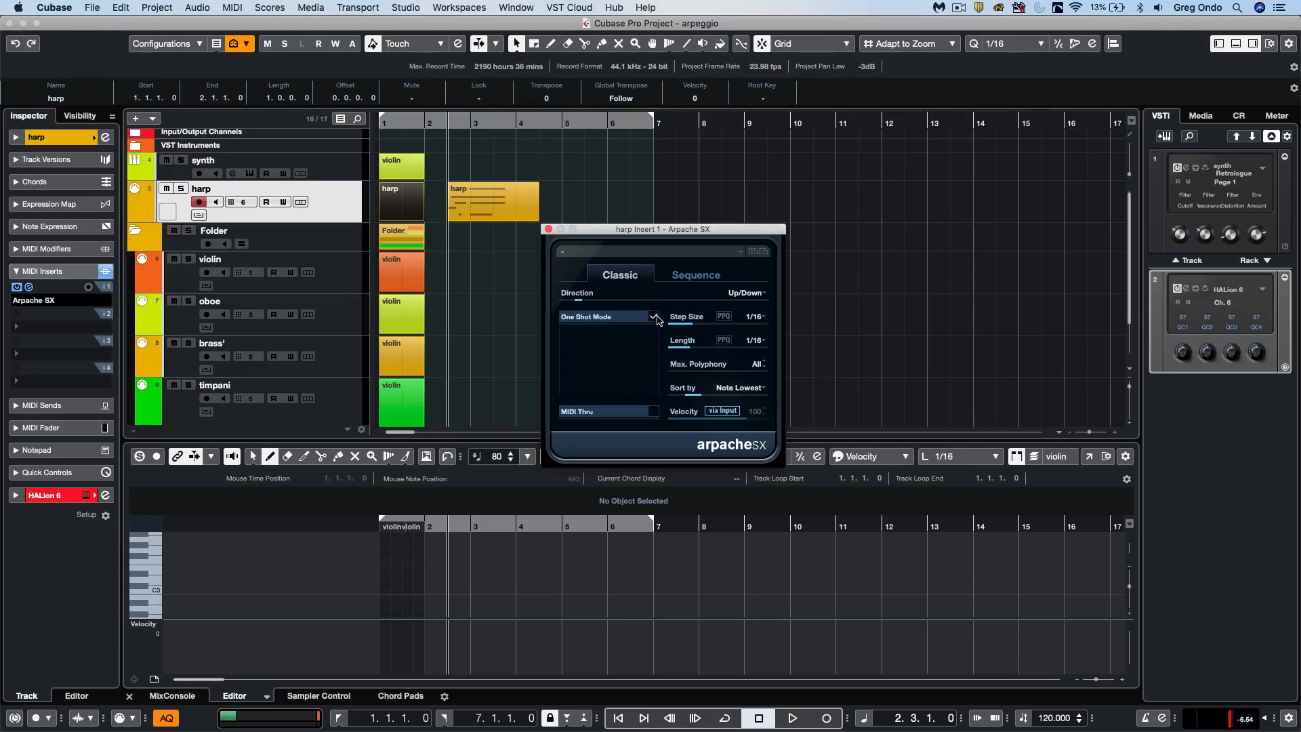
click(655, 317)
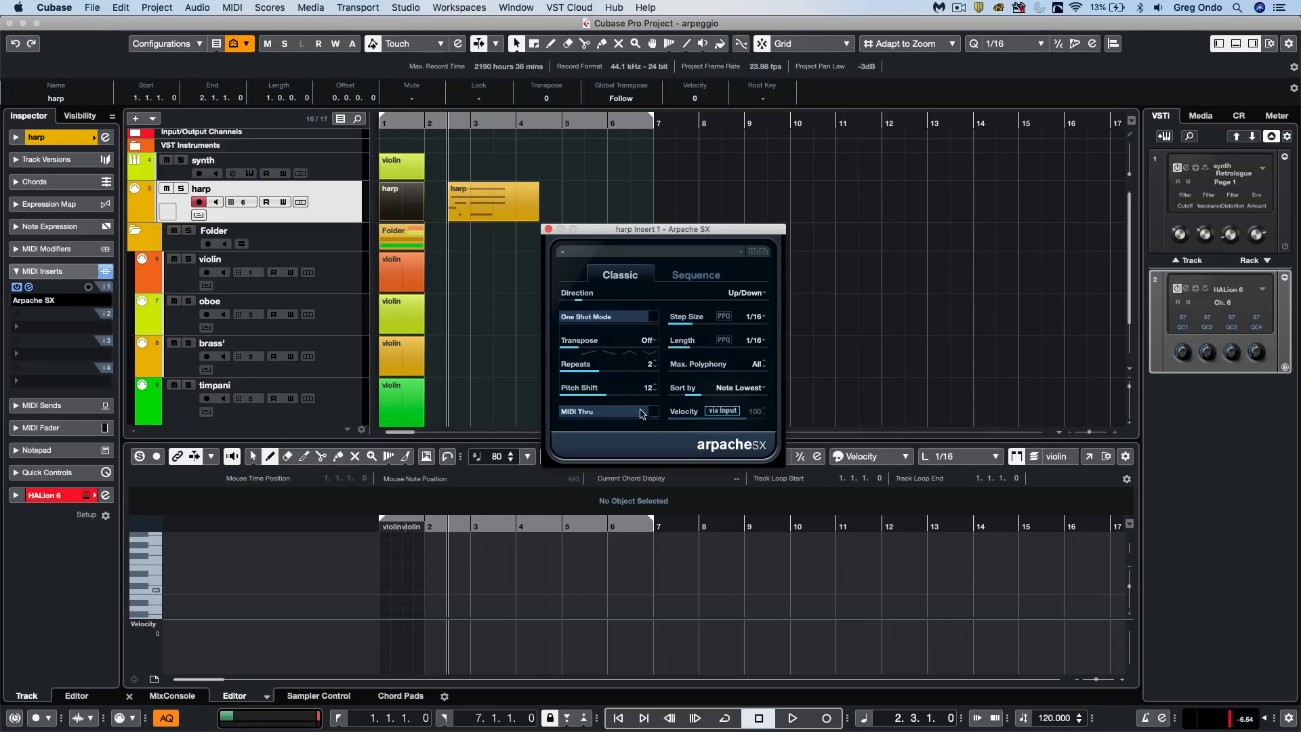
Step: Set Transpose to Up and Length to 1/8 in Arpache SX
click(648, 340)
click(596, 354)
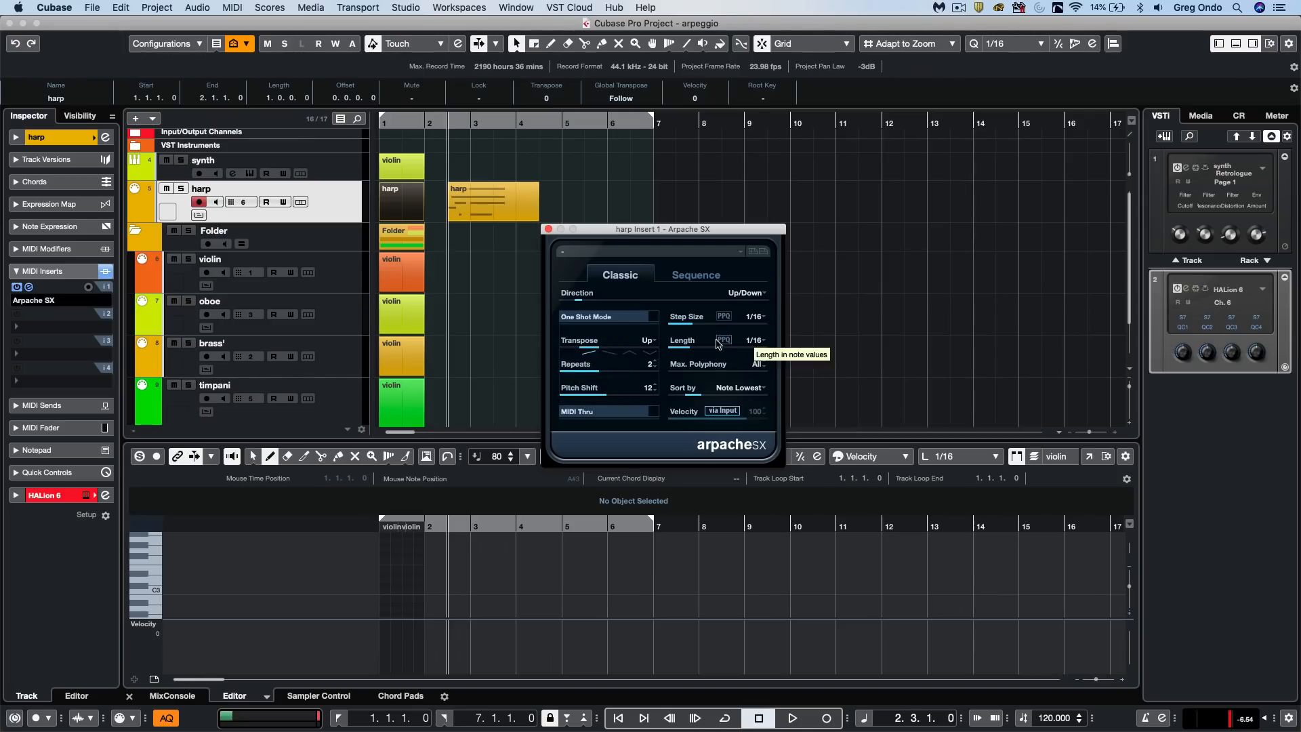
click(754, 340)
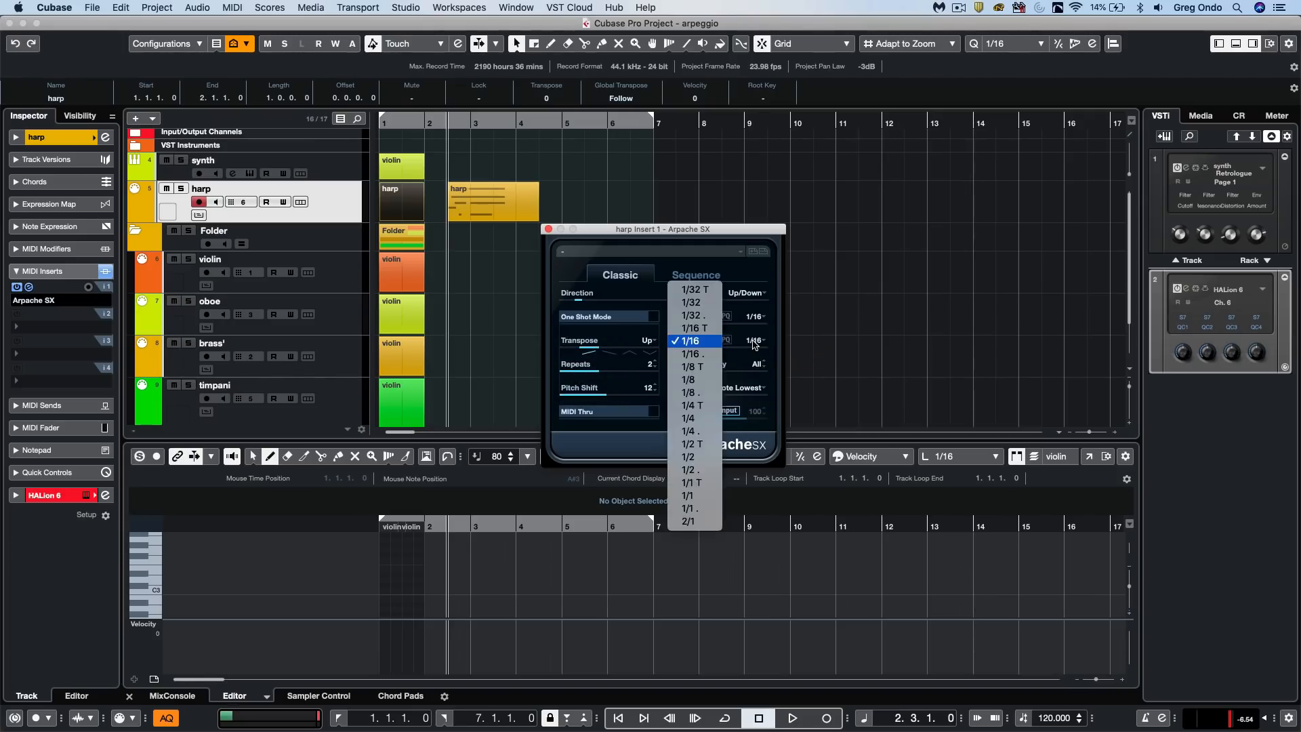
click(712, 381)
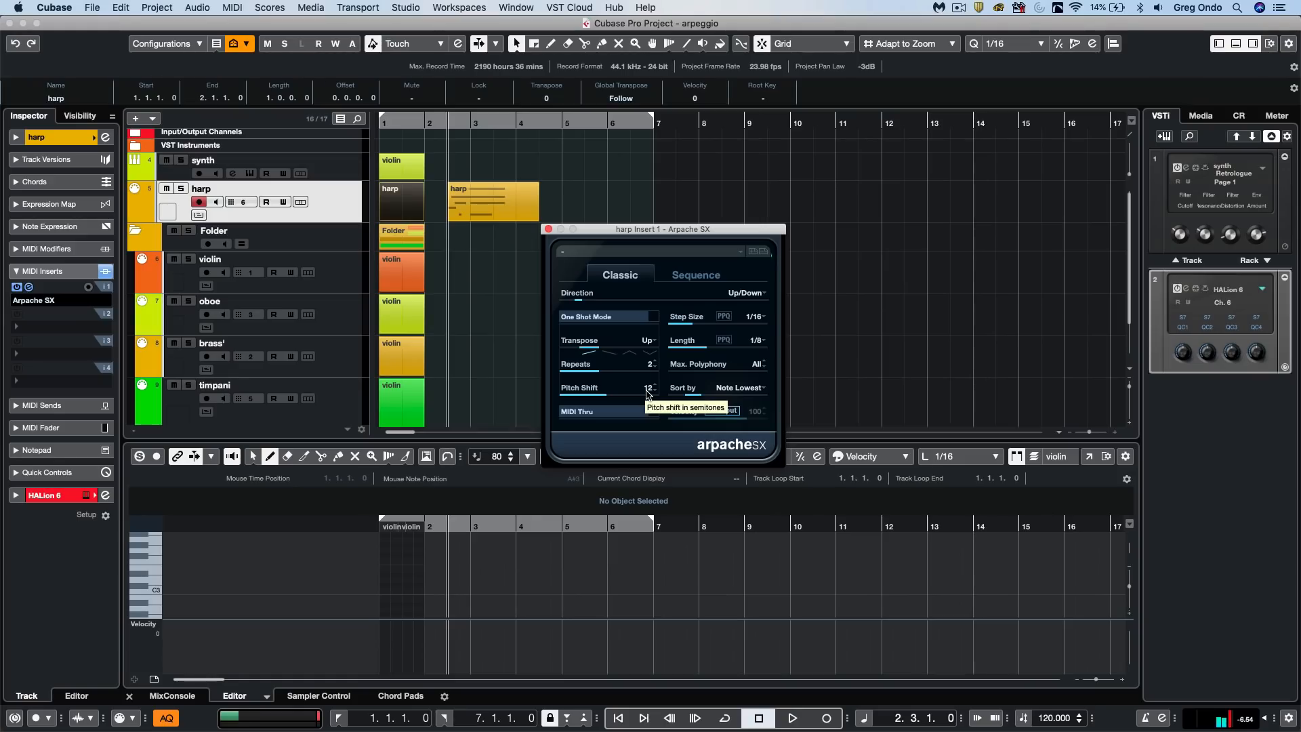
Step: Set Transpose to Up/Down and reduce Pitch Shift to 1 semitone in Arpache SX
click(649, 341)
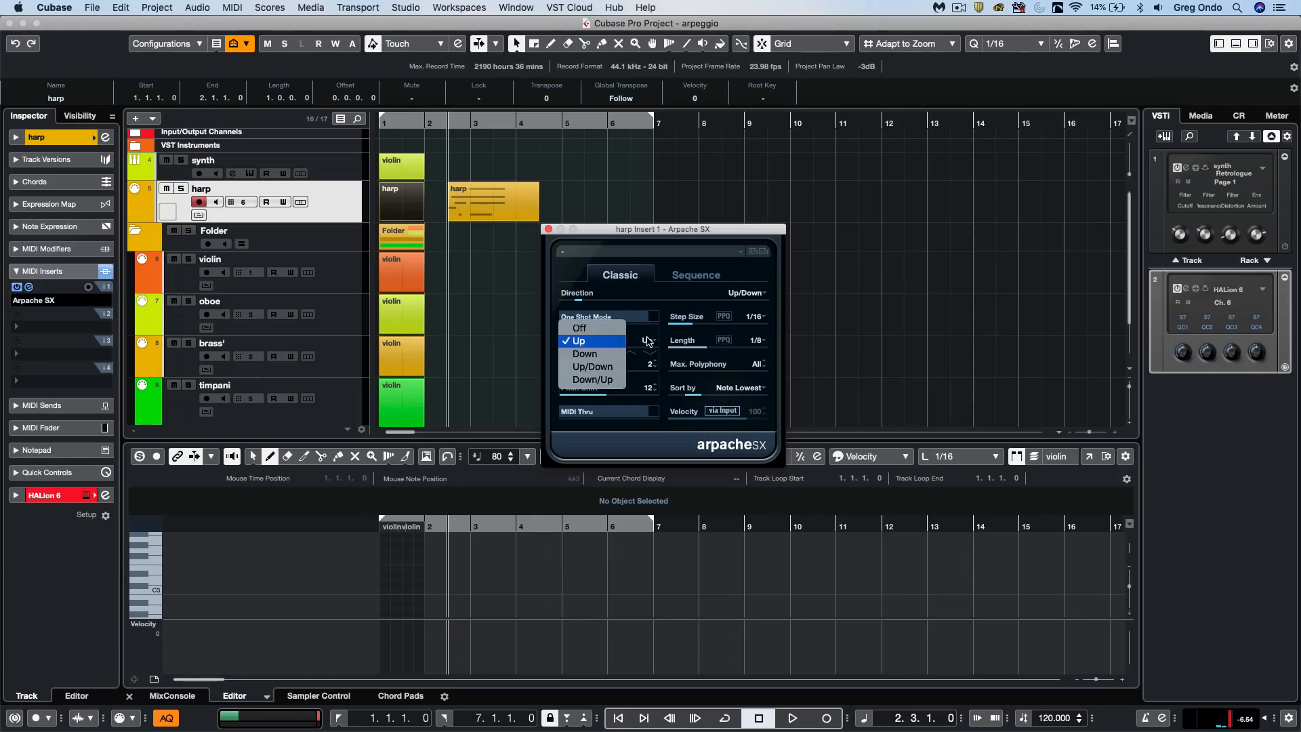
click(593, 368)
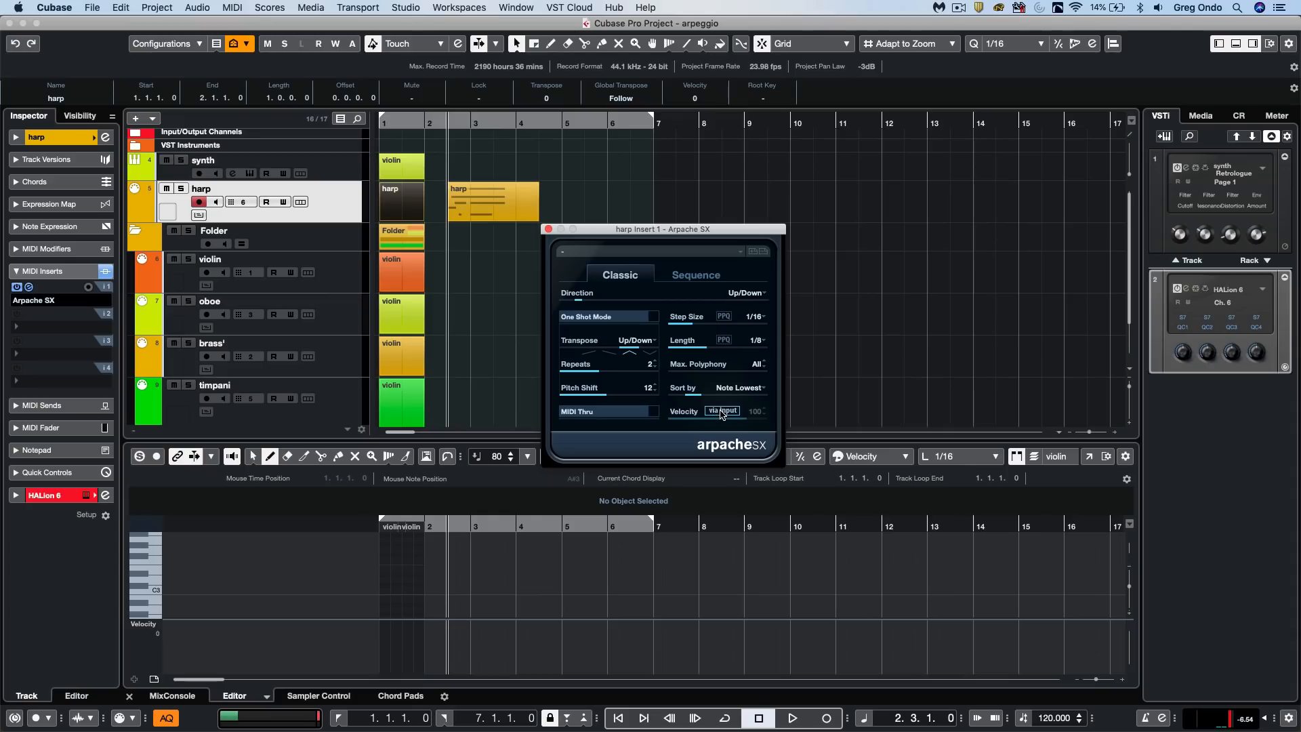
click(654, 389)
click(653, 390)
click(653, 390)
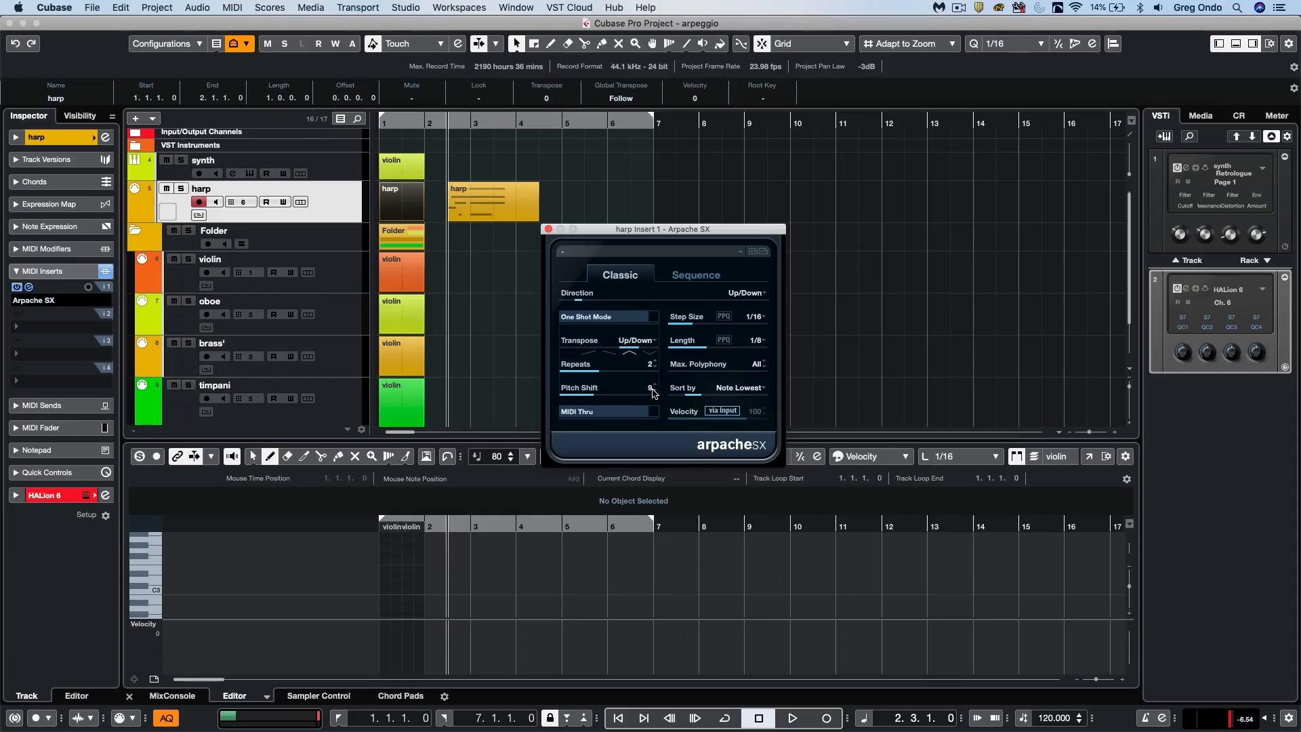
click(653, 390)
click(653, 391)
click(653, 392)
click(653, 392)
click(653, 392)
click(654, 392)
Step: Set Transpose to Up and Repeats to 3 in Arpache SX
click(632, 346)
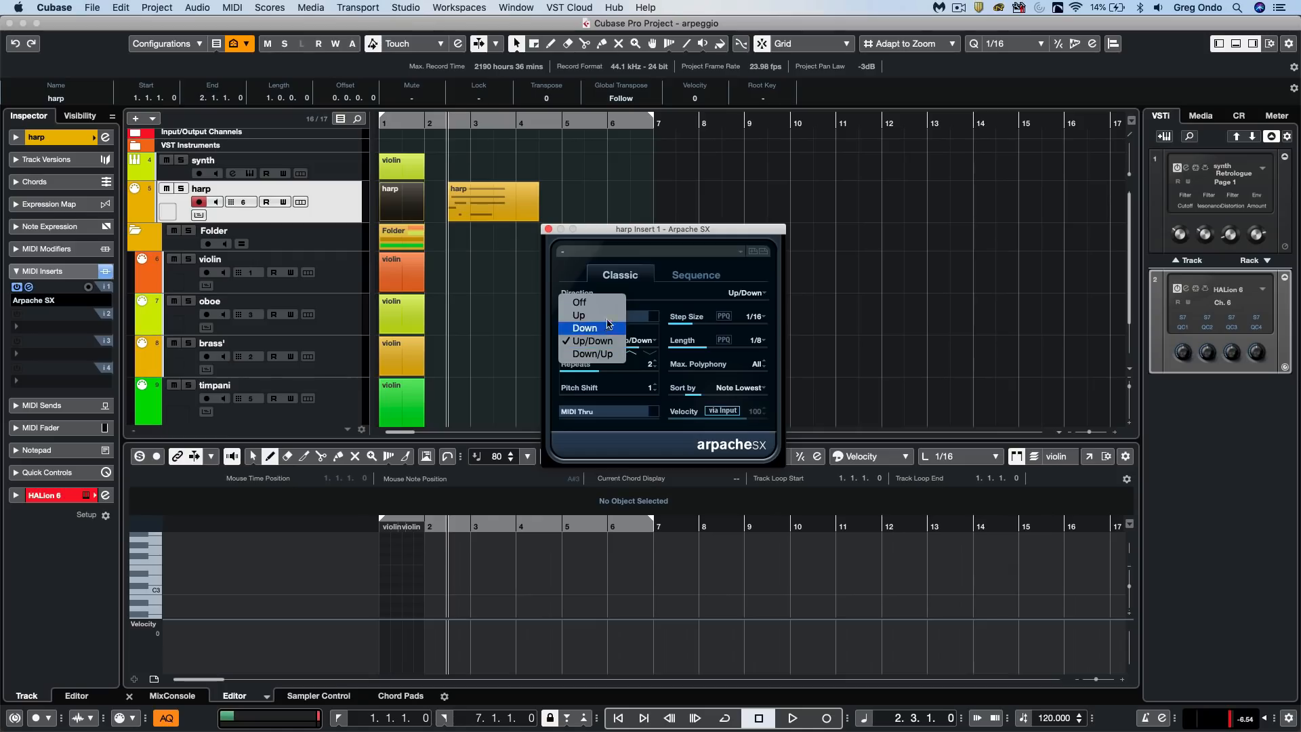
click(609, 324)
click(654, 361)
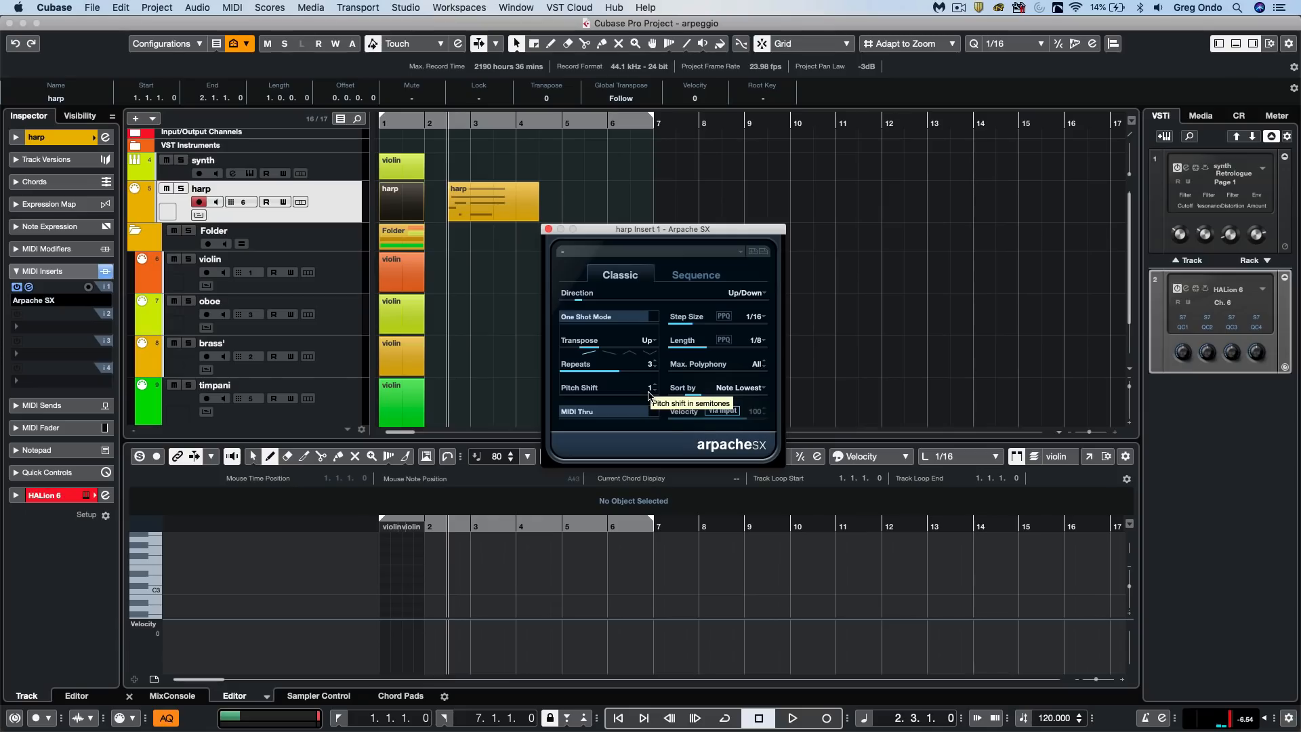
Step: Turn off the harp track's Arpache SX insert and play back the second harp clip without it
click(17, 288)
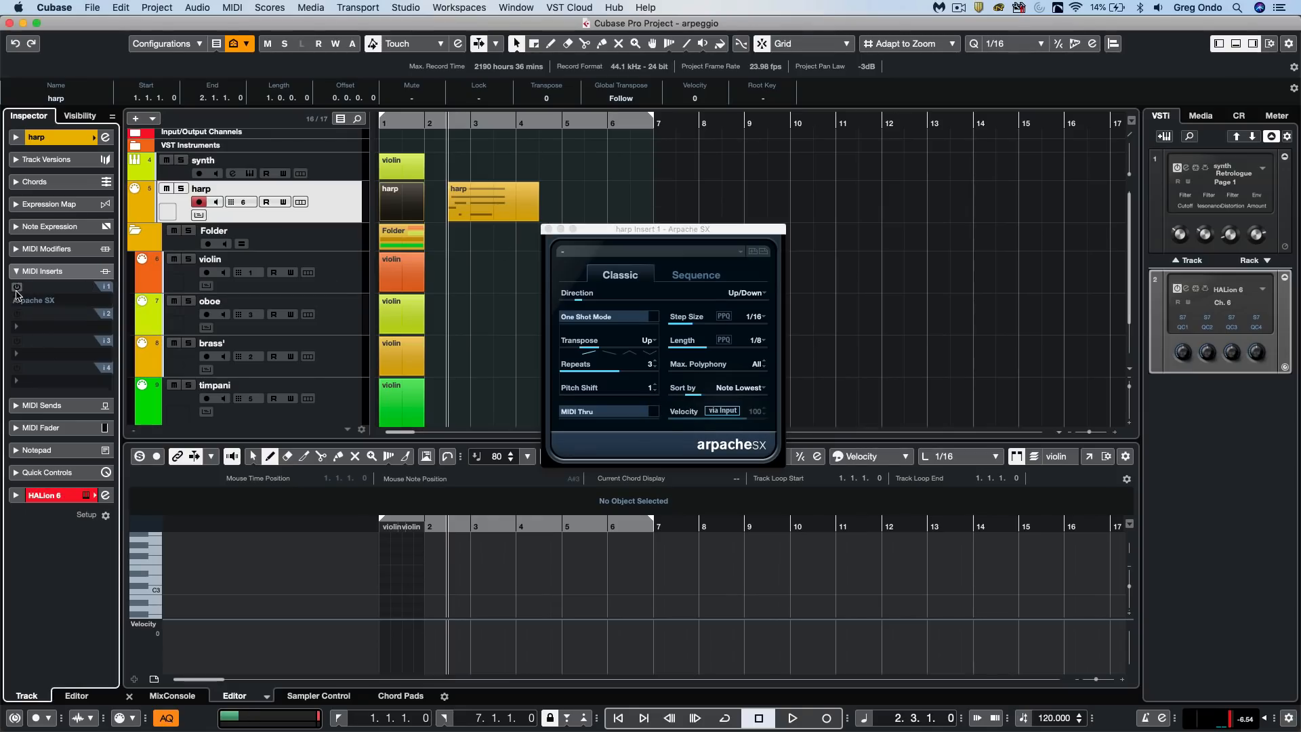
click(17, 287)
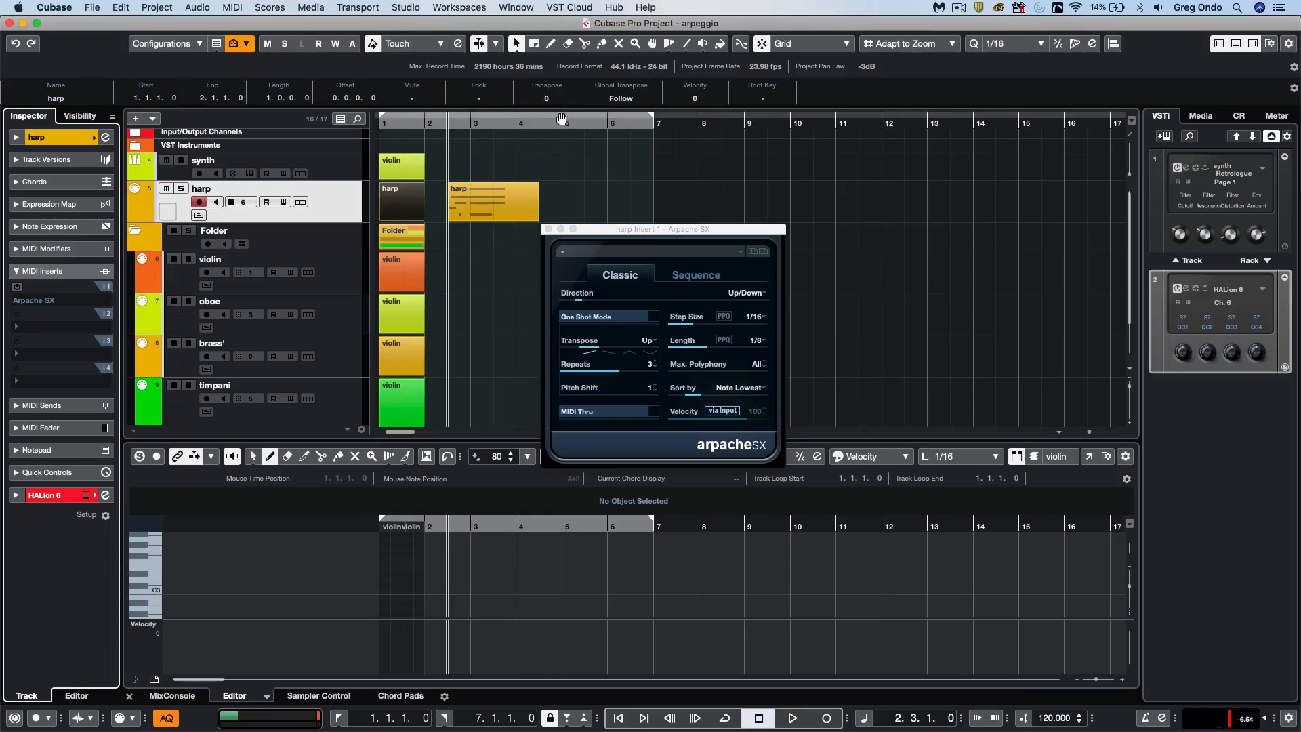
key(space)
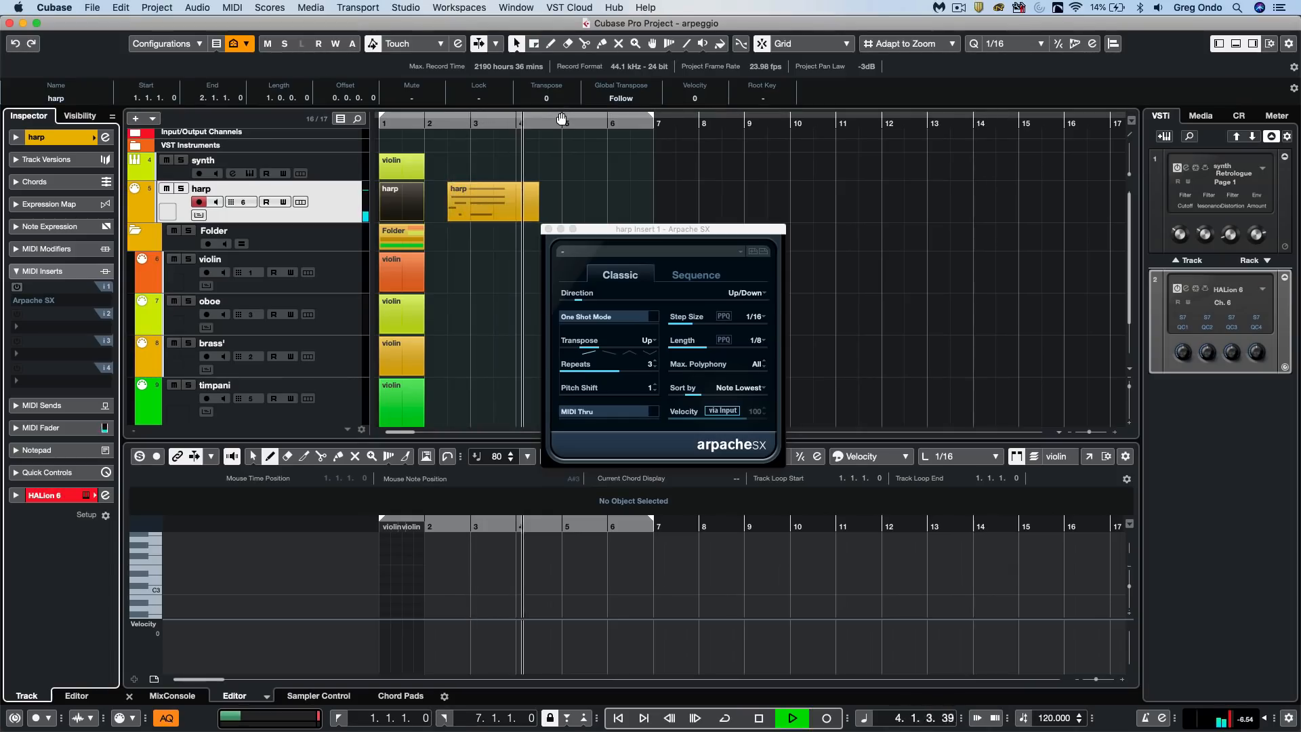
key(space)
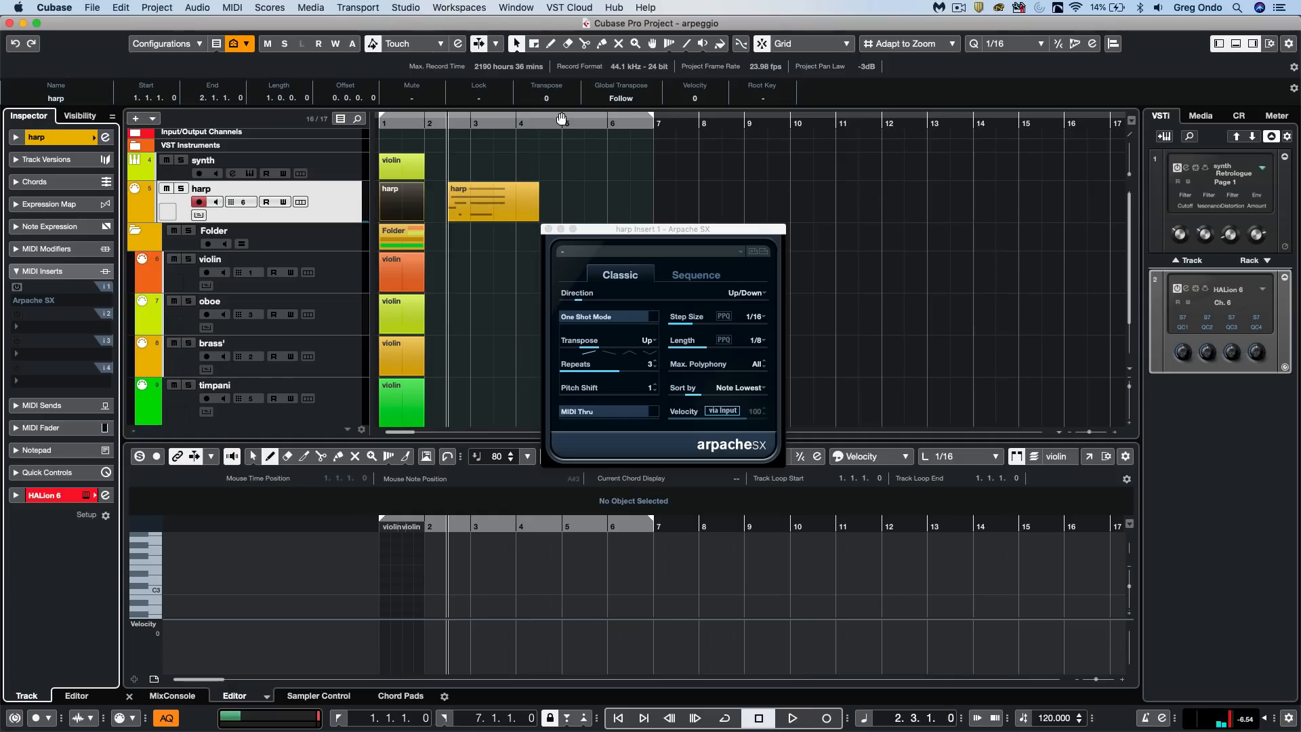
Step: Switch Arpache SX to Sequence mode, load the second harp clip as its MIDI sequence, and turn the insert back on
click(702, 278)
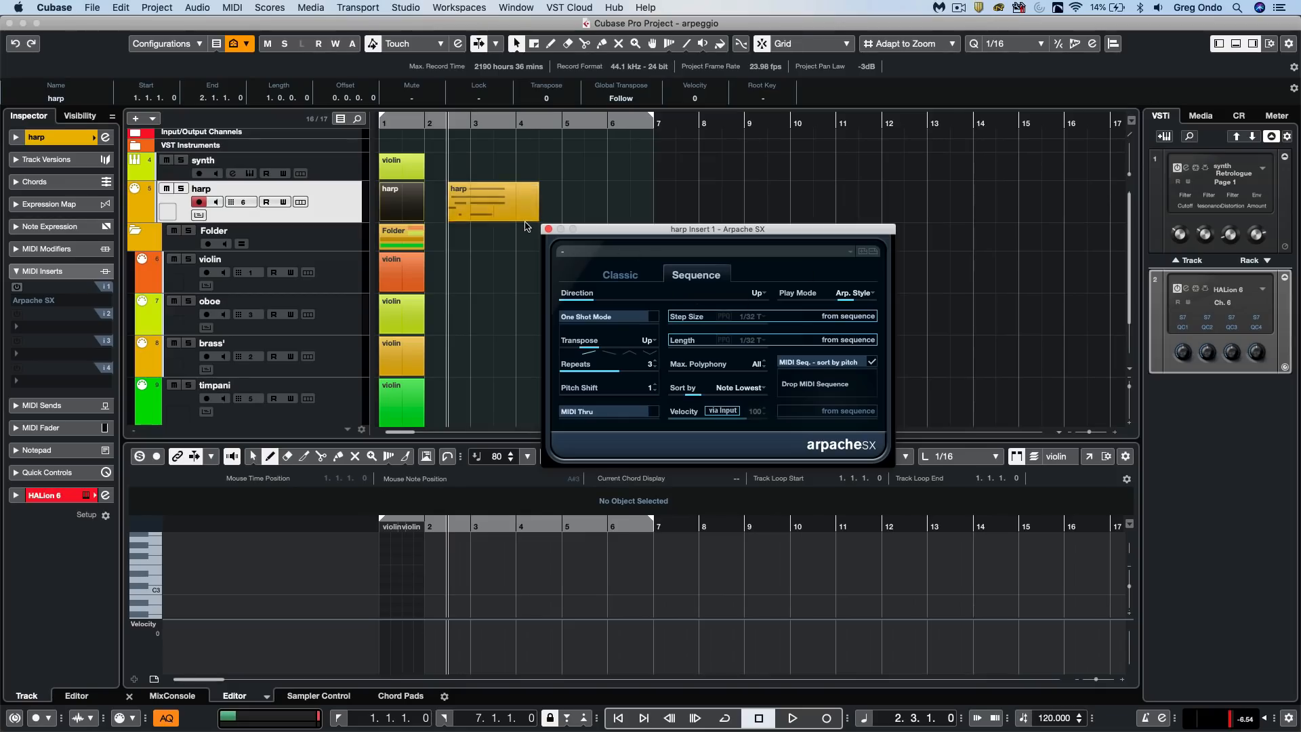
drag(510, 206, 835, 390)
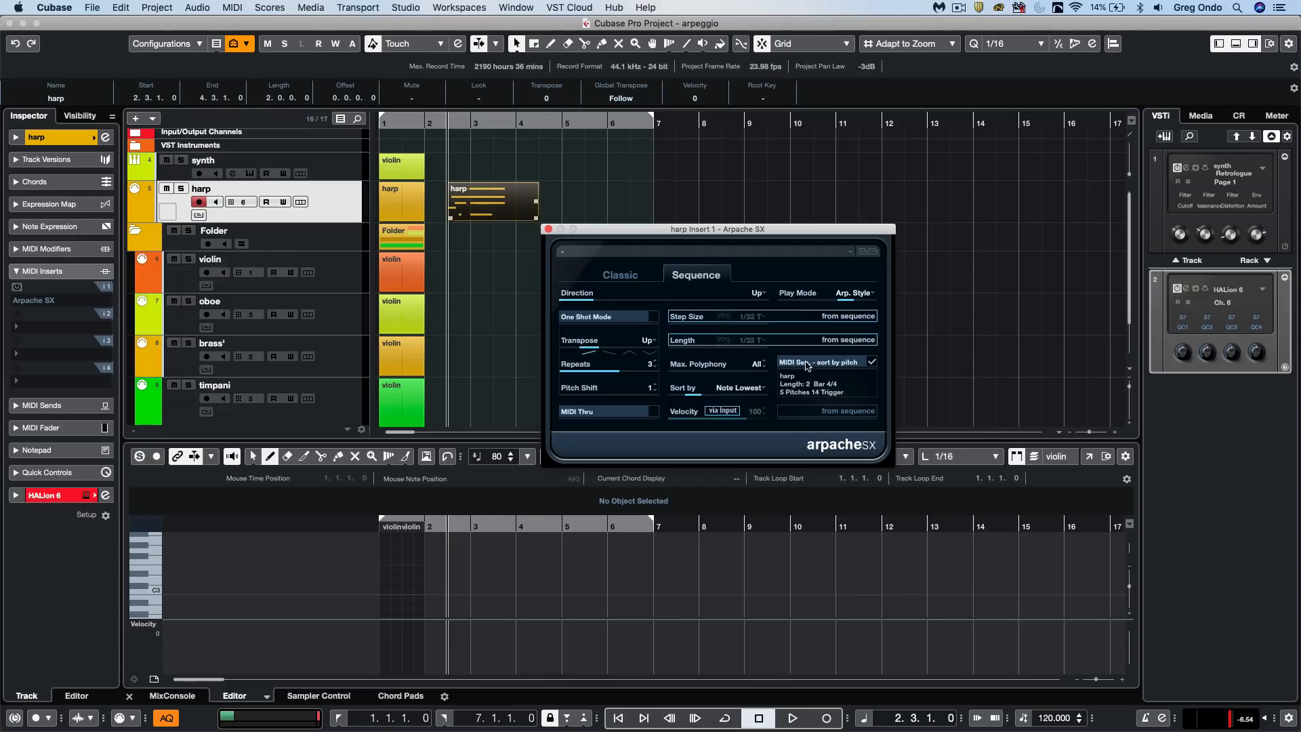
click(17, 288)
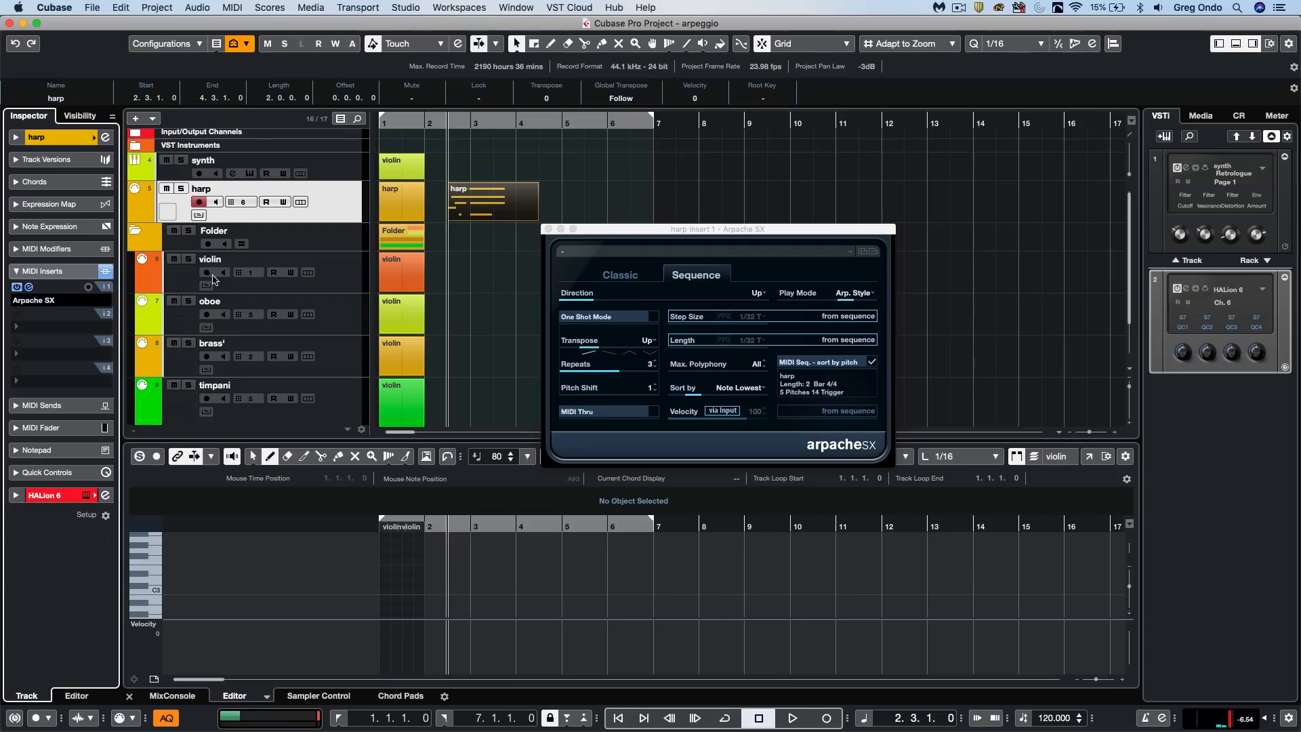
Step: Set the sequence Play Mode to Trigger Cnt., close Arpache SX, and turn off its insert on the harp track
click(814, 296)
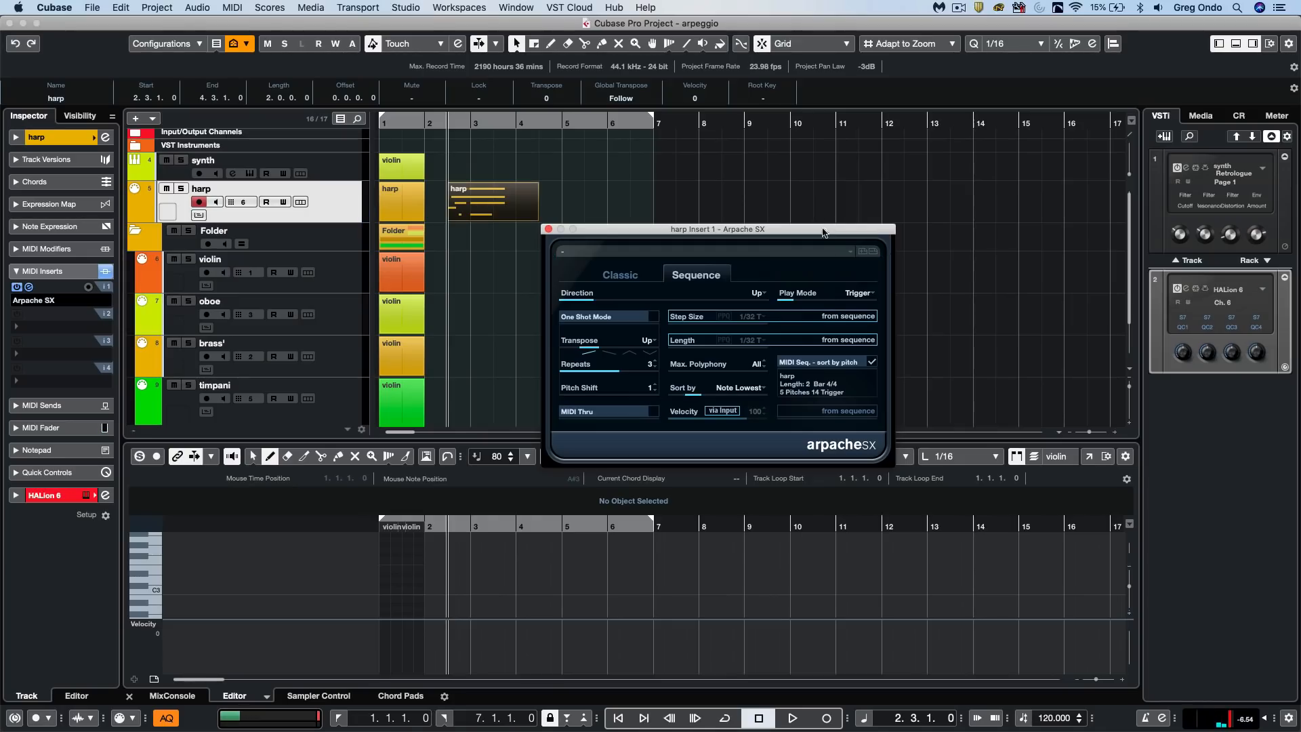
click(807, 295)
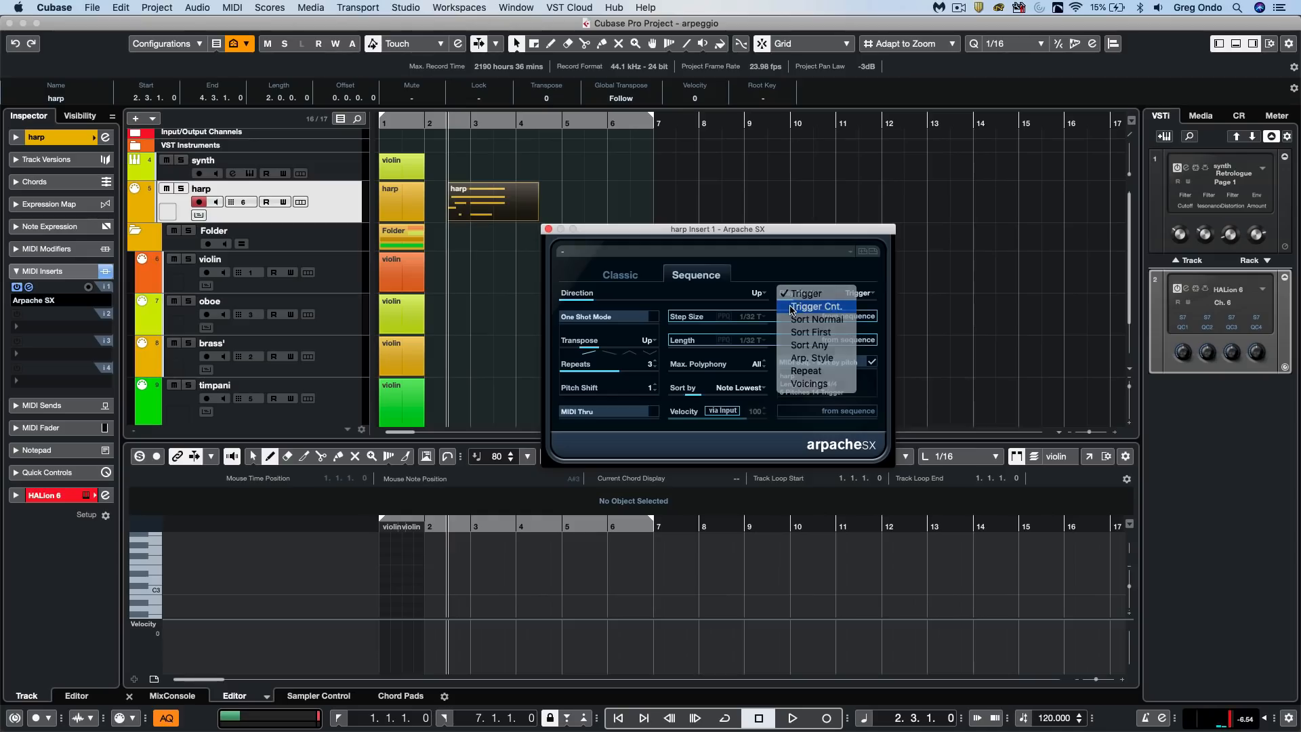
click(791, 308)
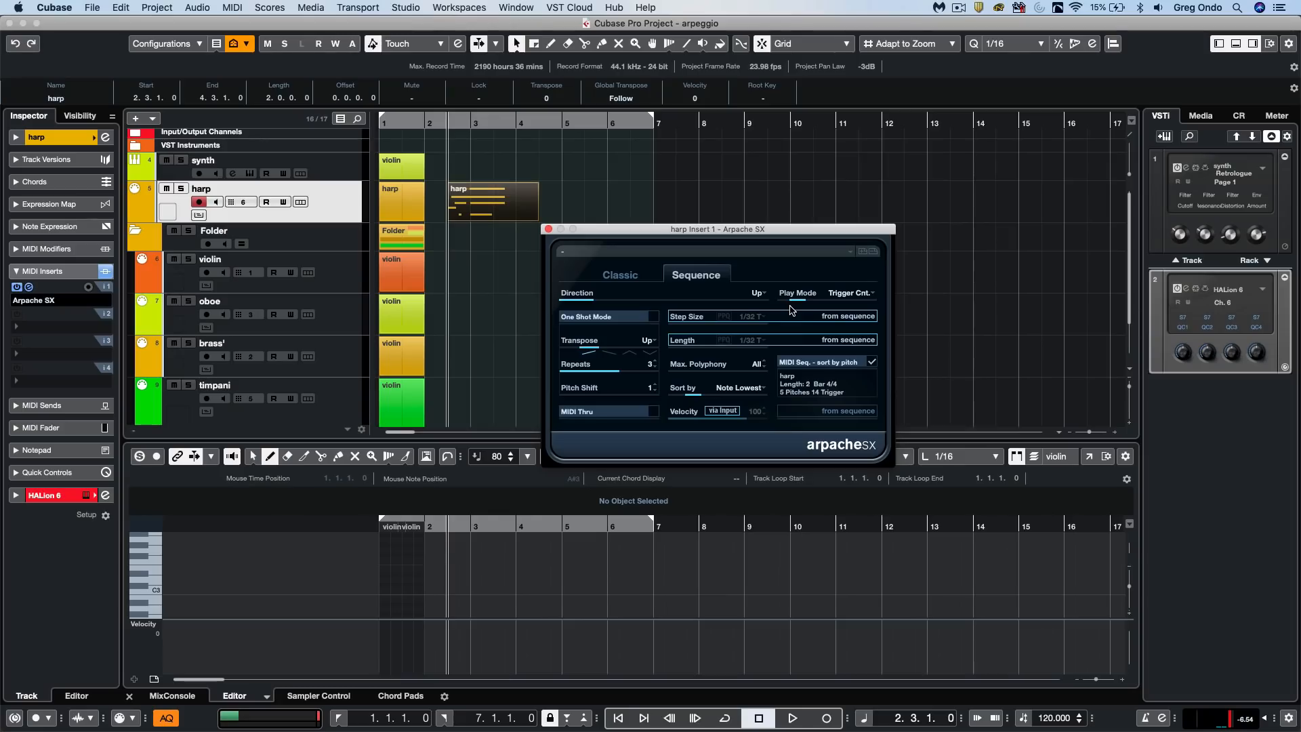
click(549, 229)
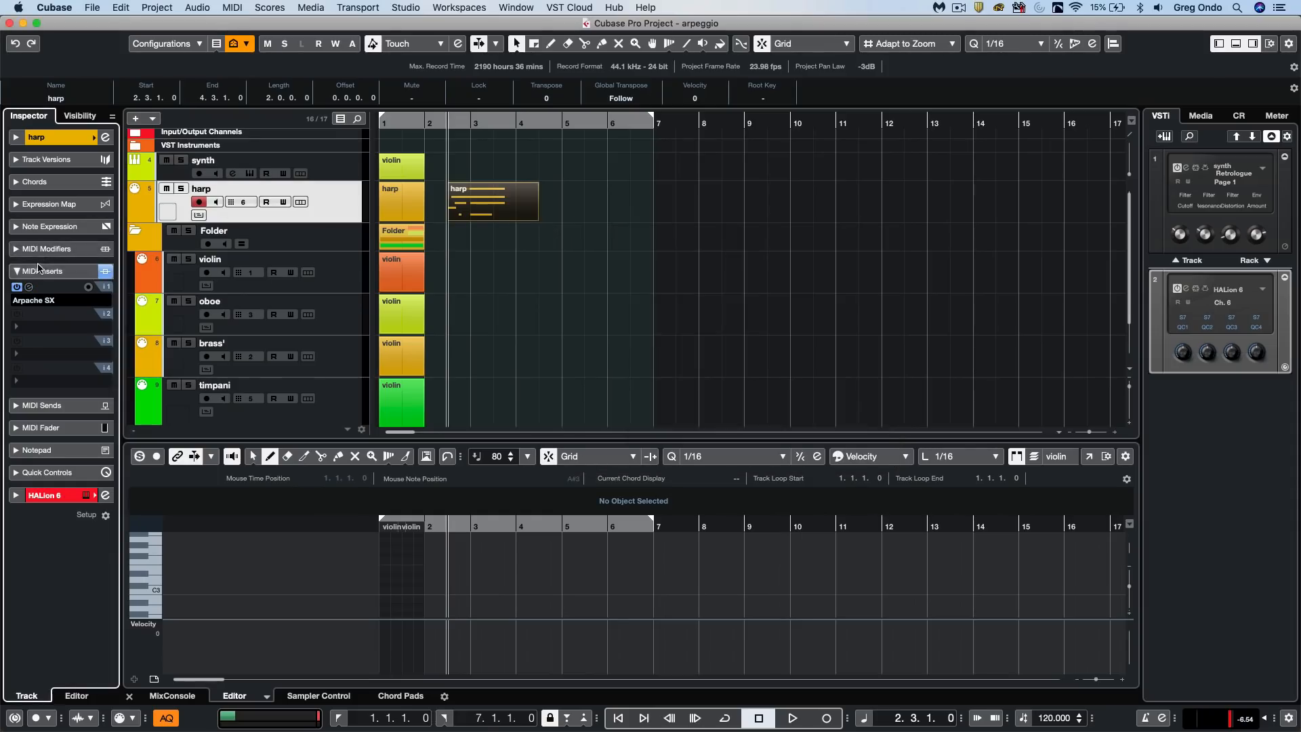
click(17, 286)
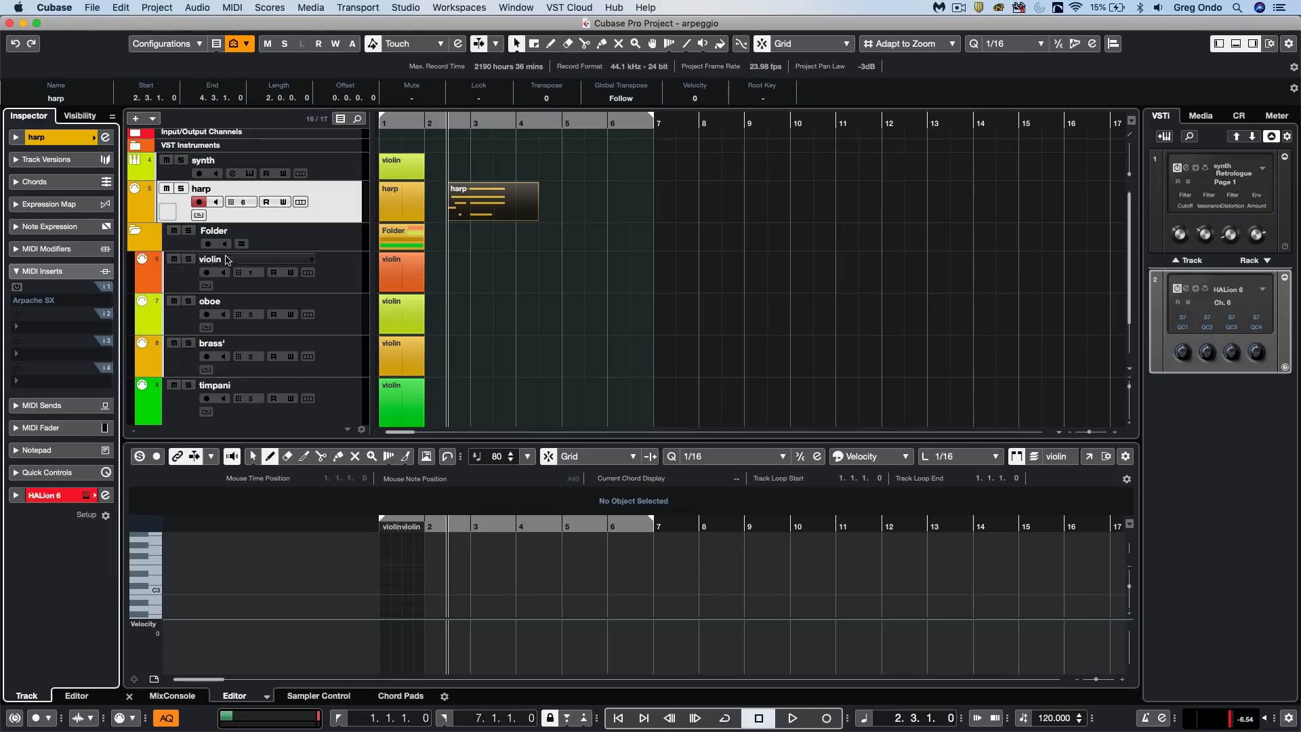
Step: Open the Arpache 5 settings of the violin and oboe tracks and arrange them side by side for comparison
click(349, 279)
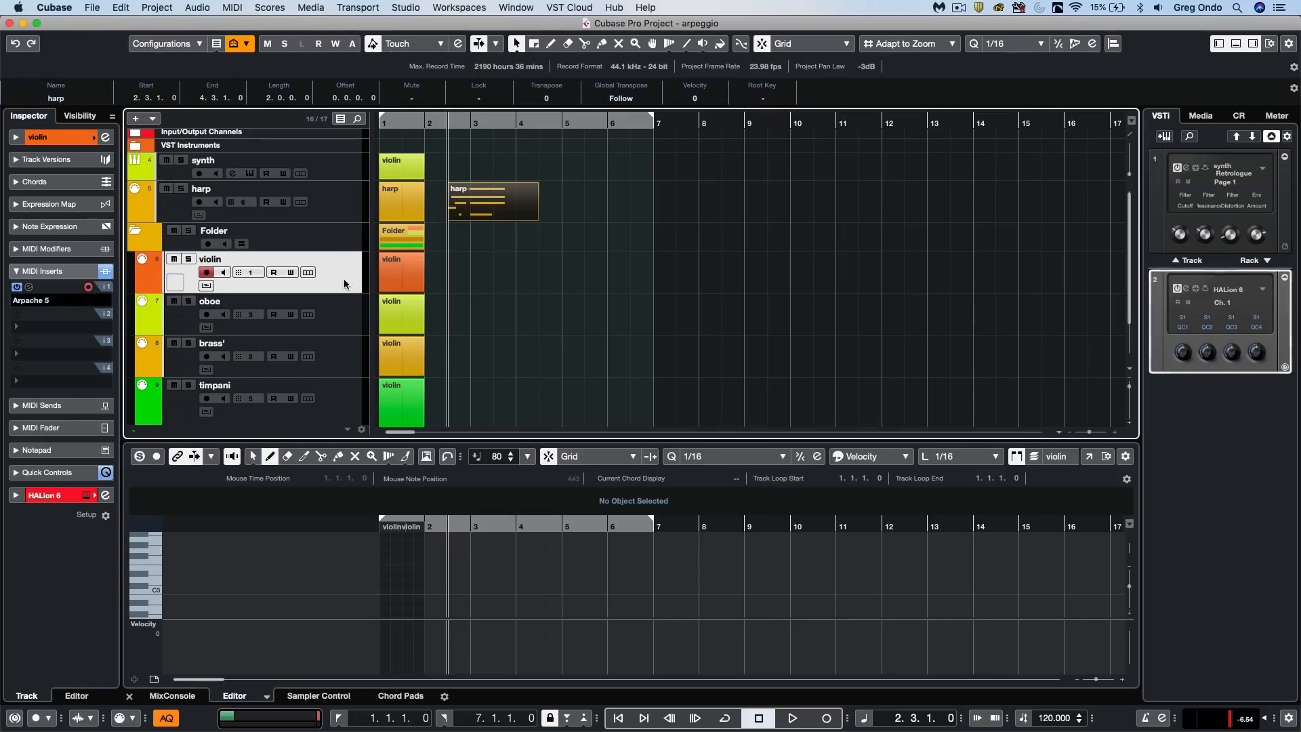
click(28, 287)
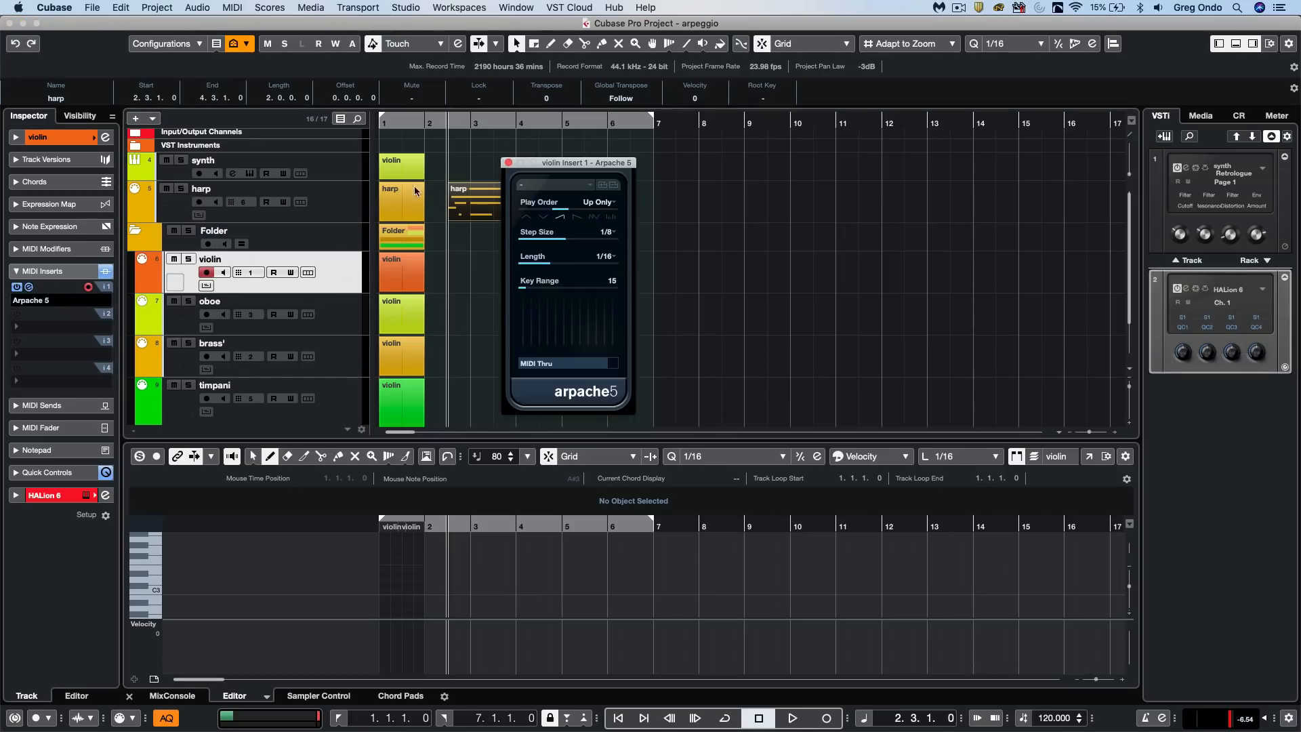
drag(575, 167, 538, 177)
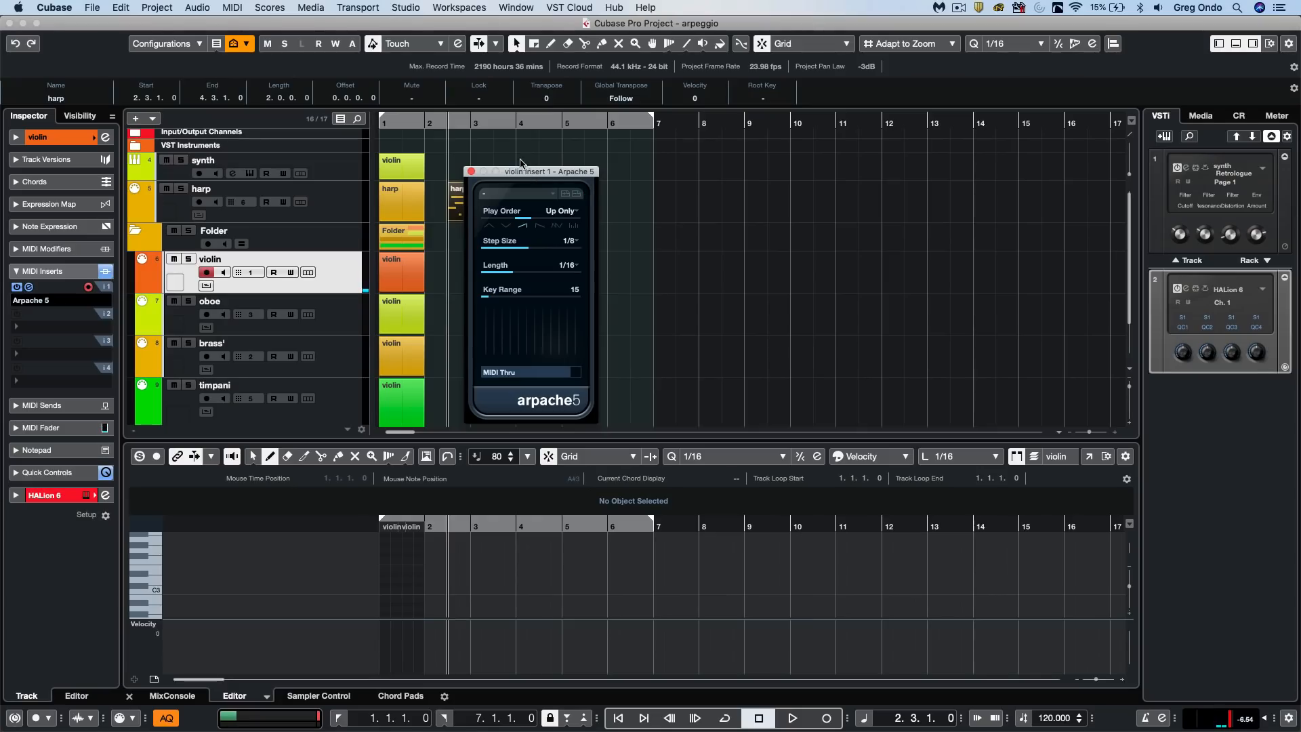
click(346, 322)
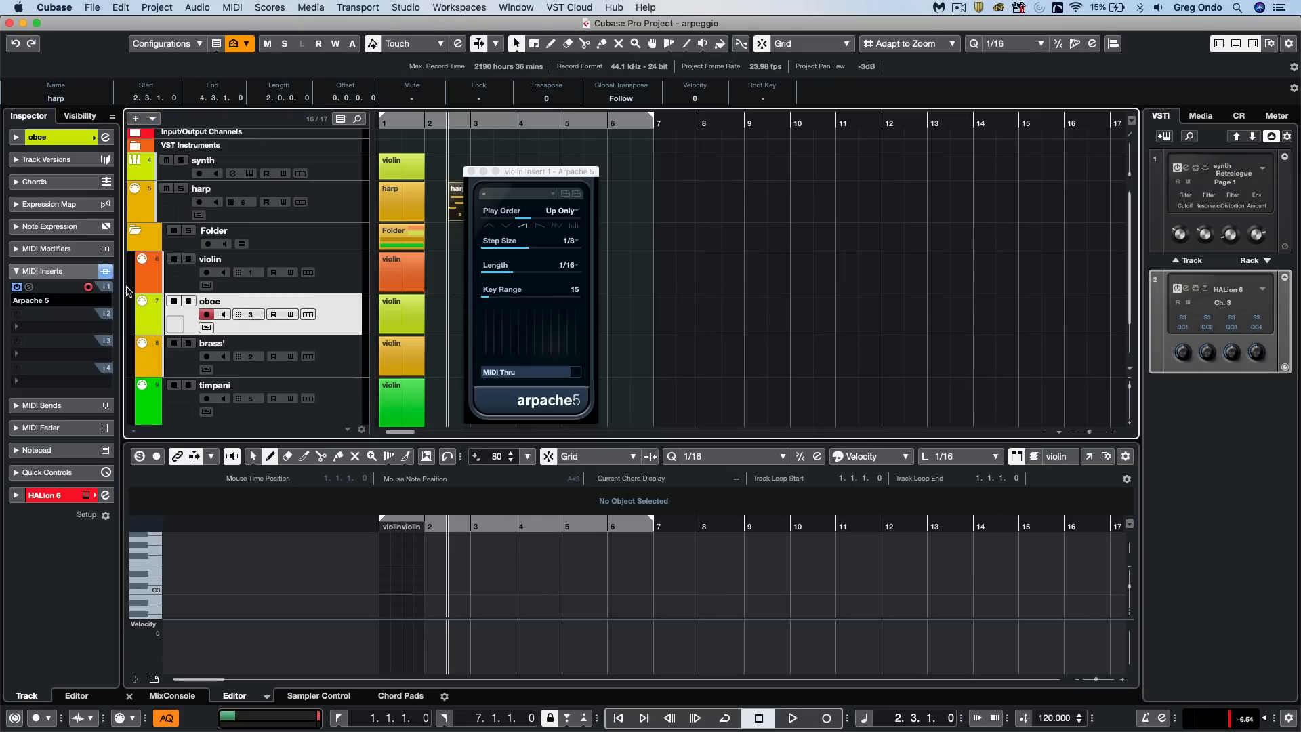
click(29, 287)
drag(580, 166, 687, 175)
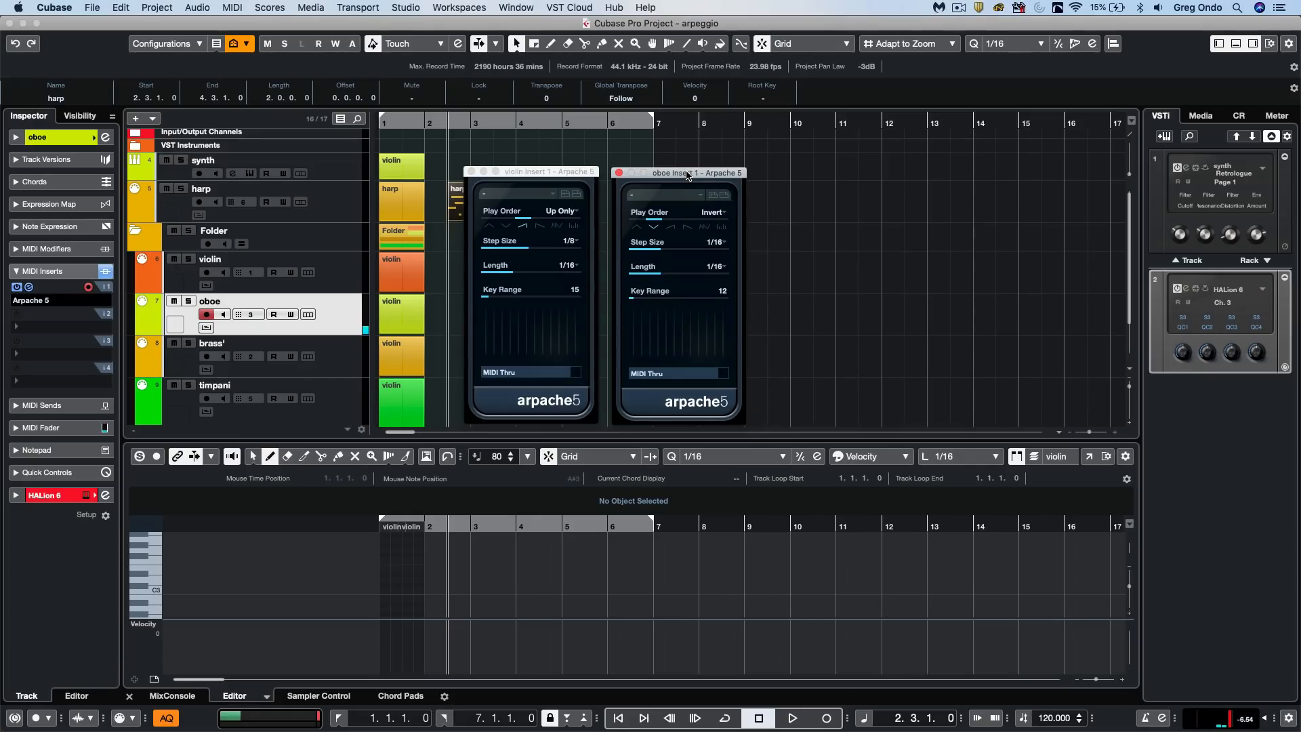
Step: Open the Arpache 5 settings of the brass and timpani tracks and line them up beside the violin and oboe ones
click(346, 353)
click(29, 286)
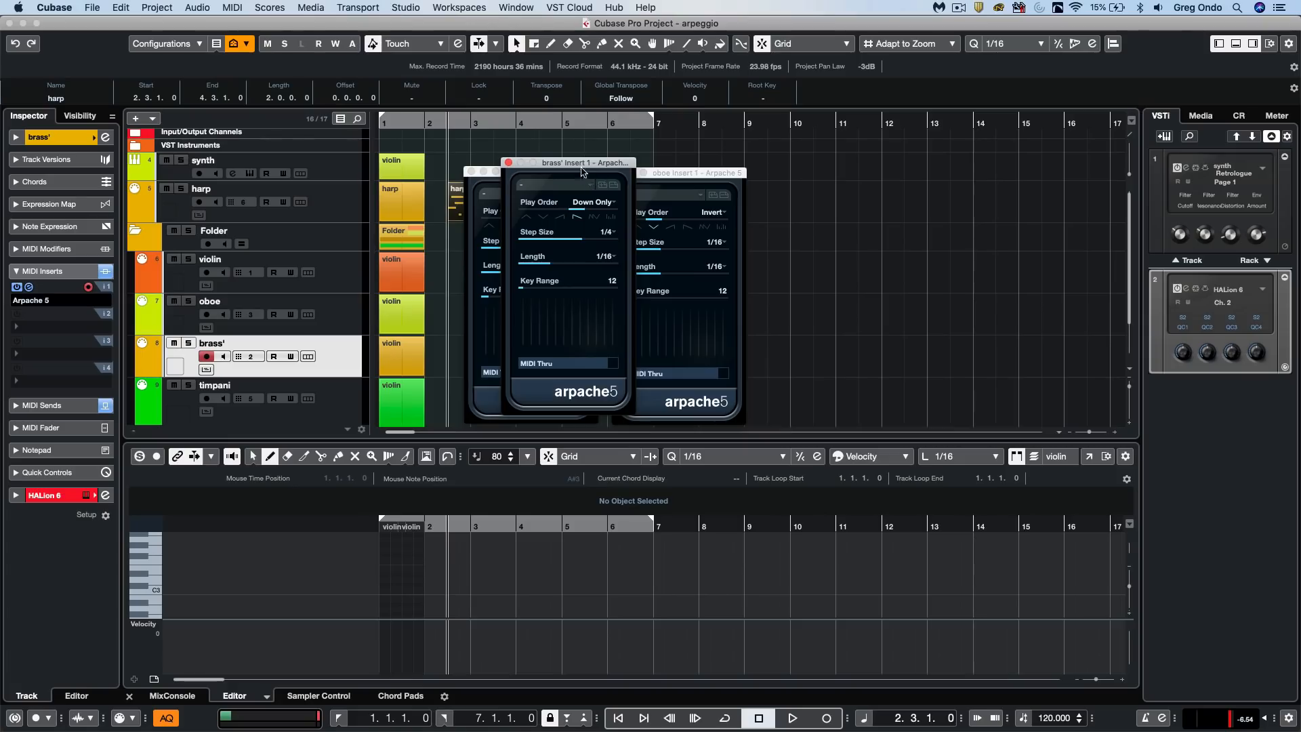
drag(581, 172, 832, 178)
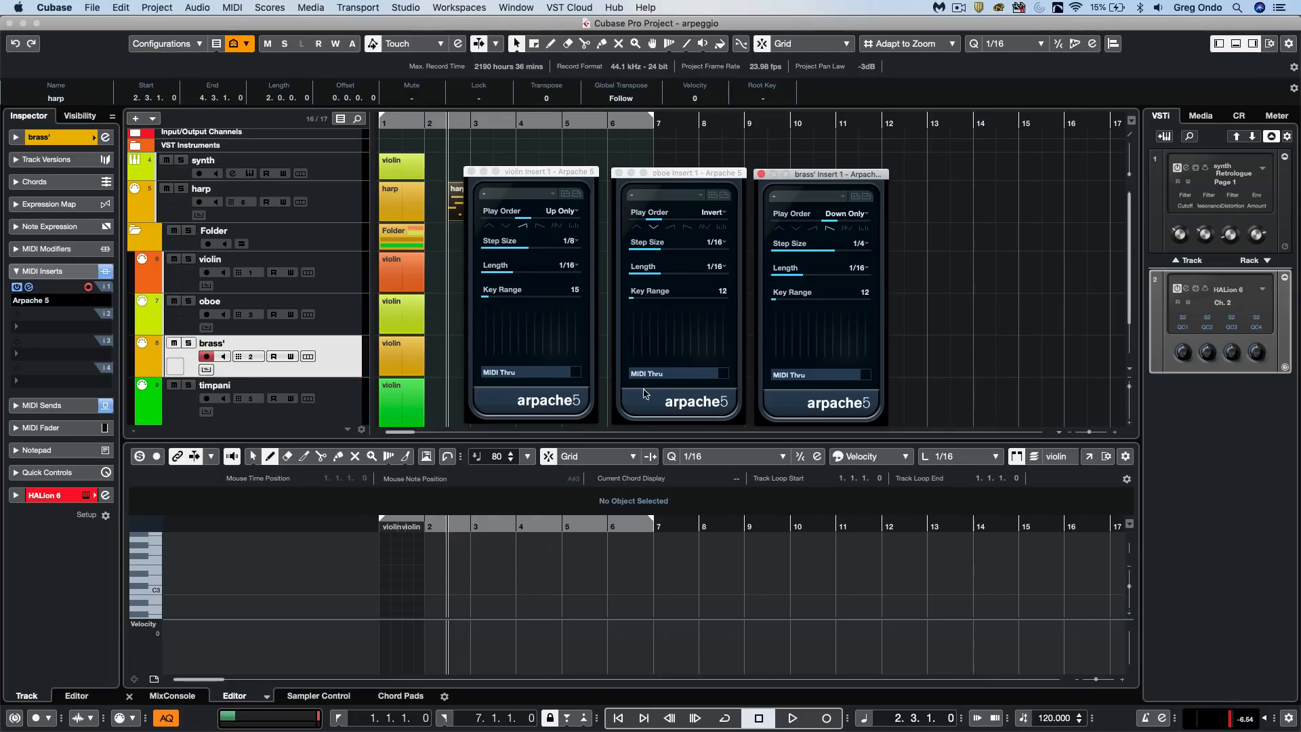
click(343, 407)
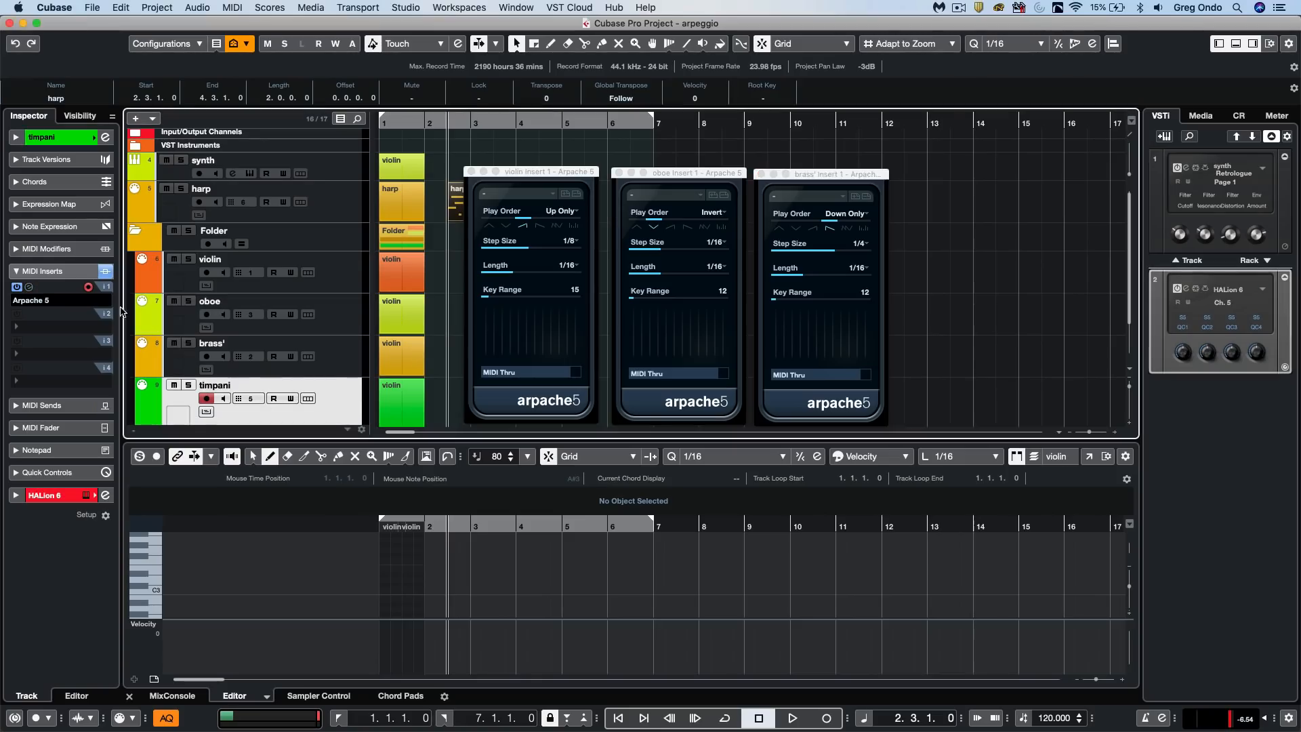
click(29, 287)
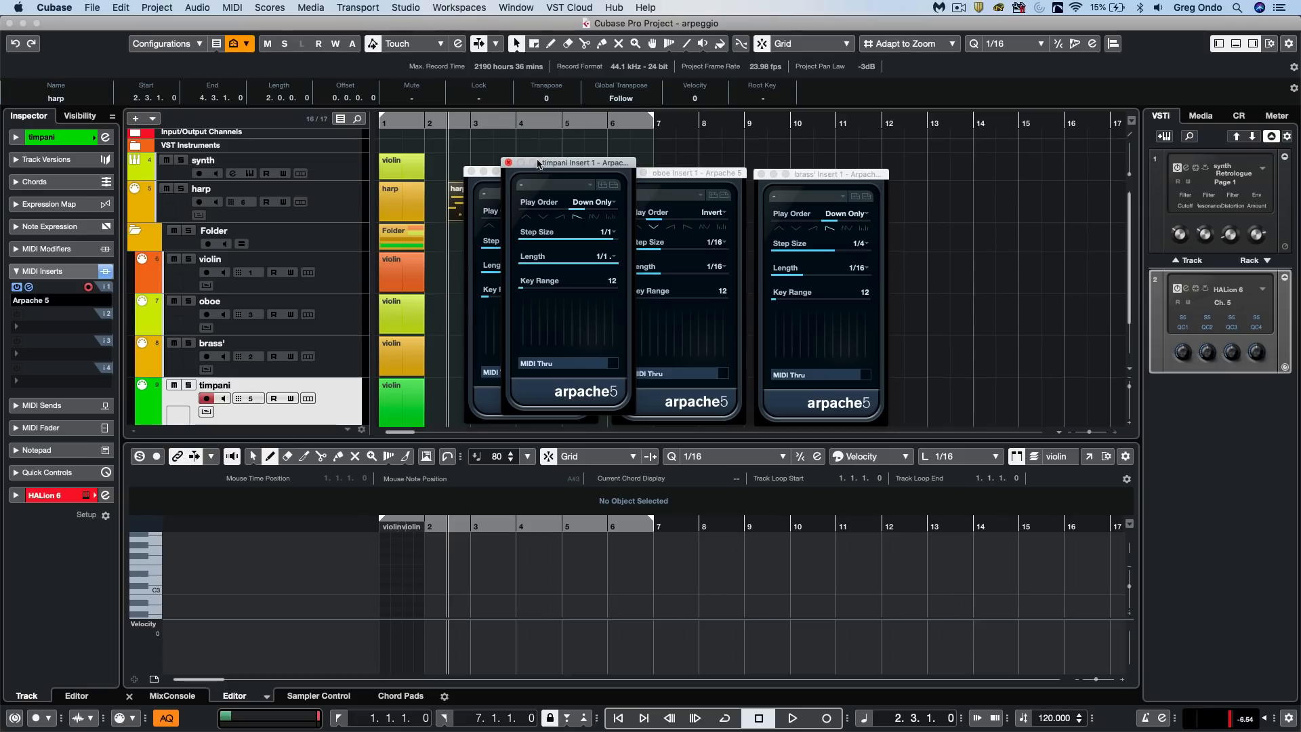
drag(590, 163, 951, 172)
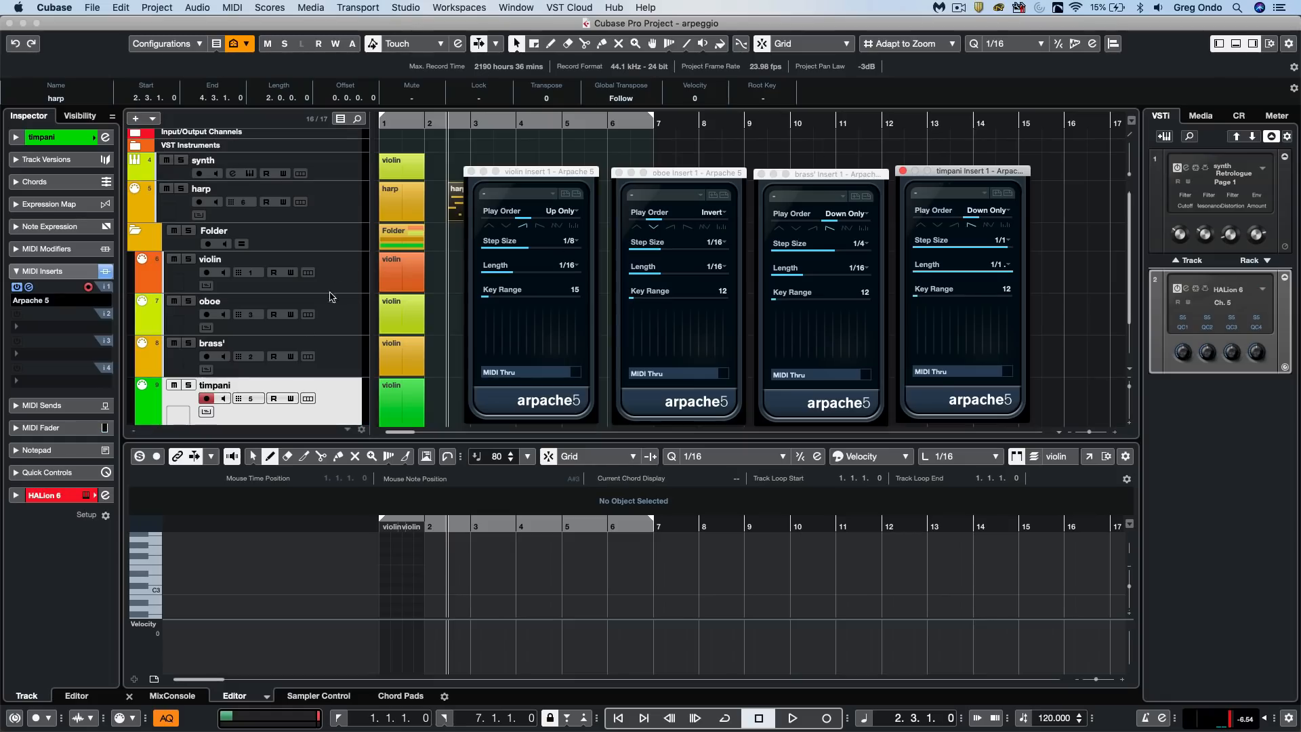
Step: Record-enable the violin, oboe, brass and timpani tracks individually
click(207, 399)
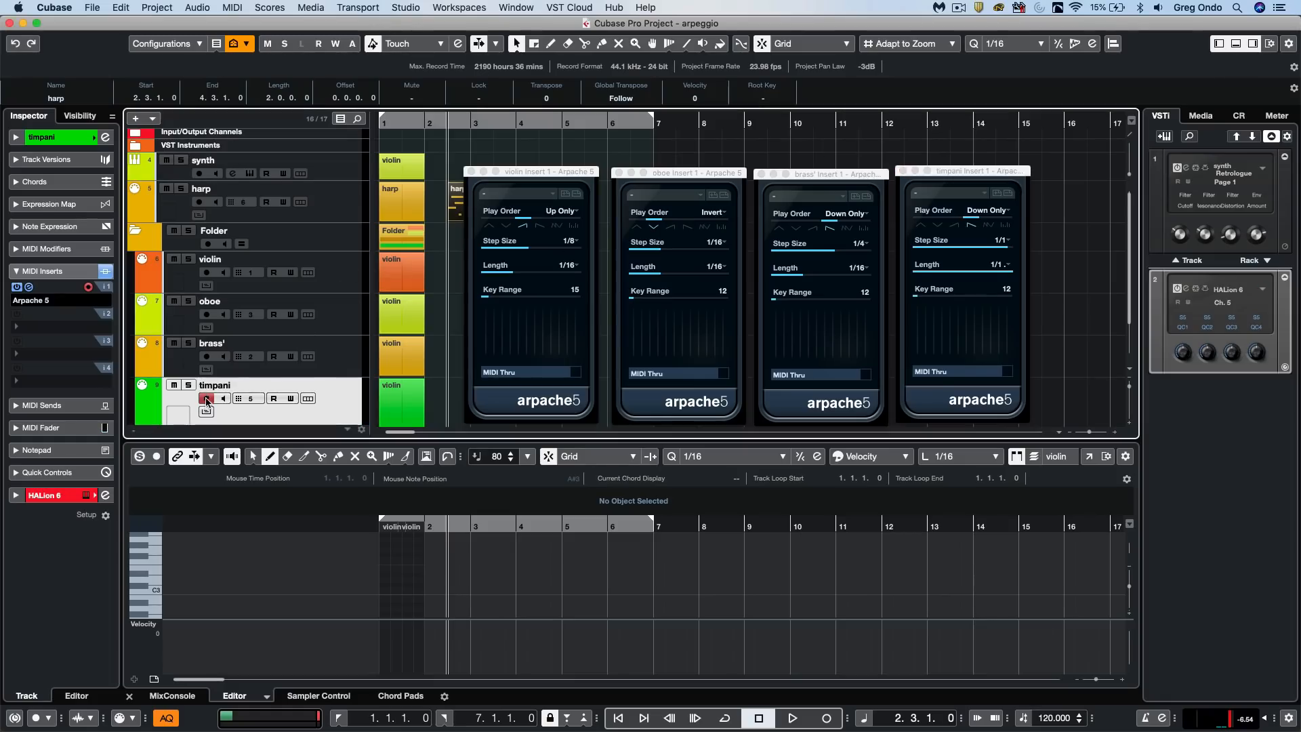
click(207, 272)
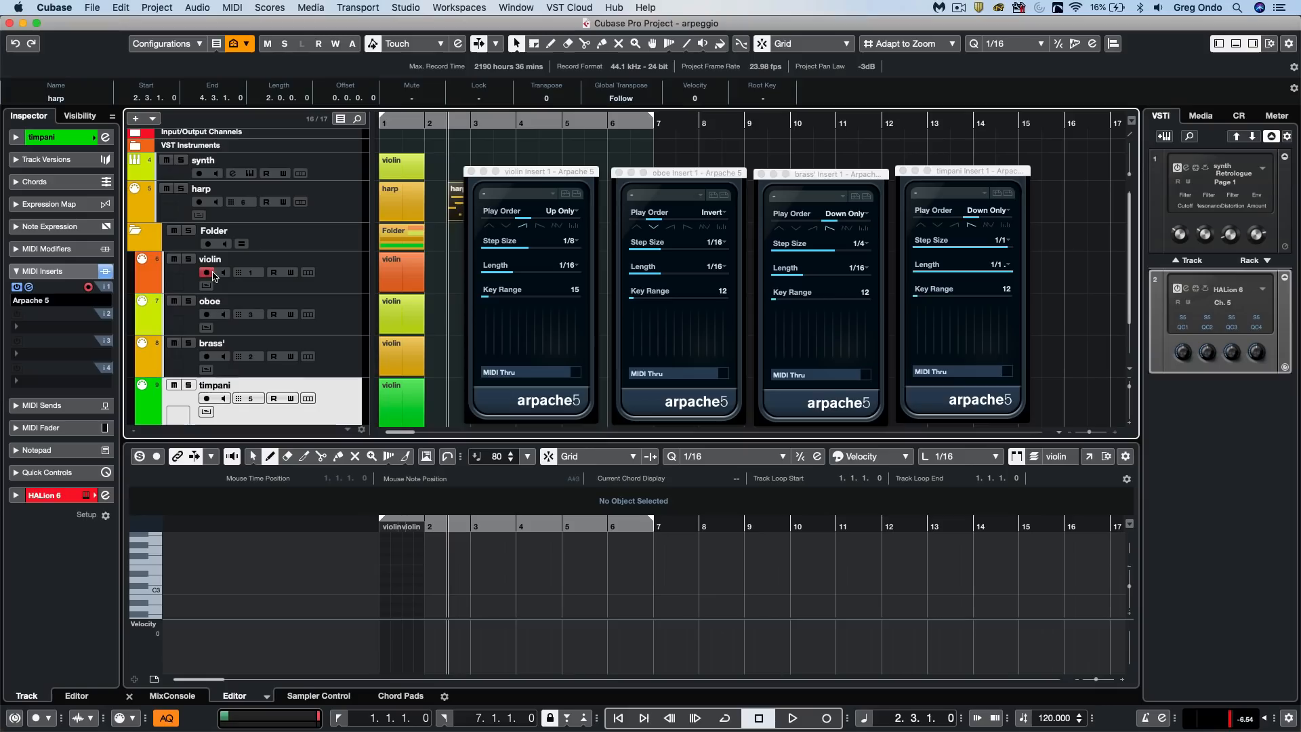
click(206, 315)
click(207, 356)
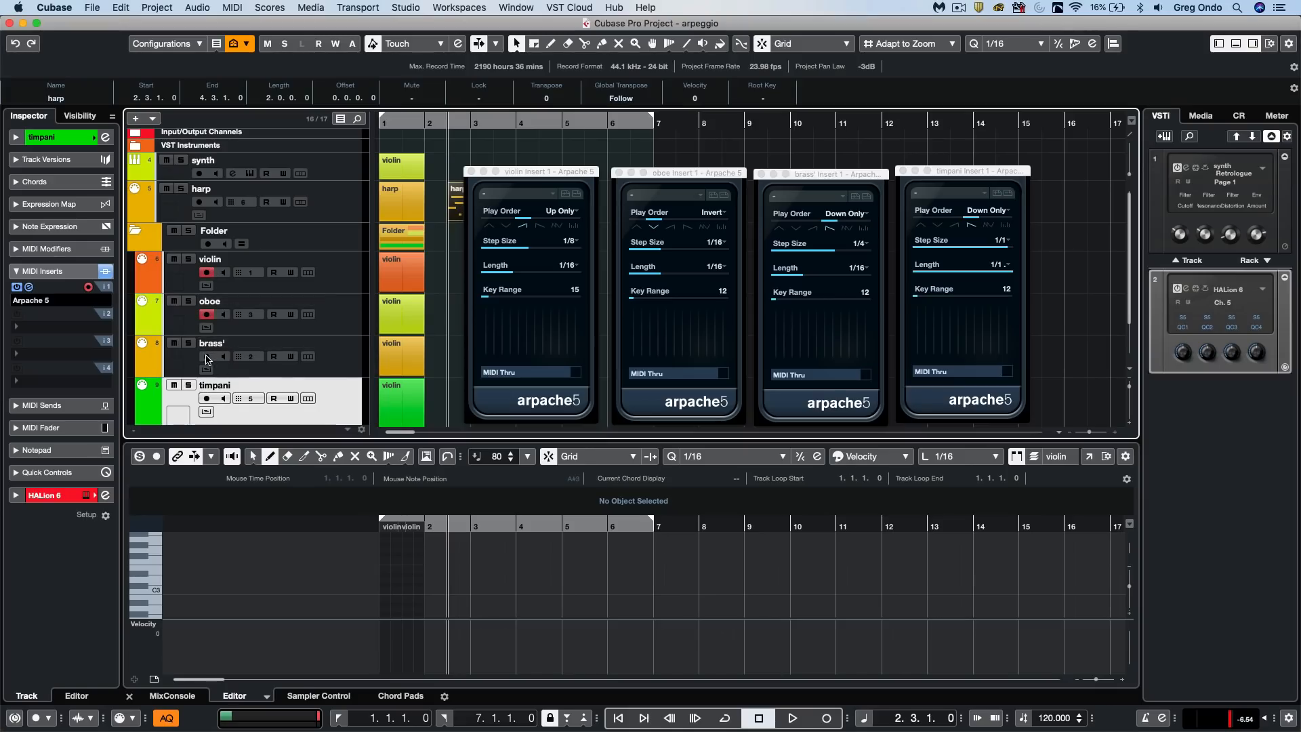
click(206, 398)
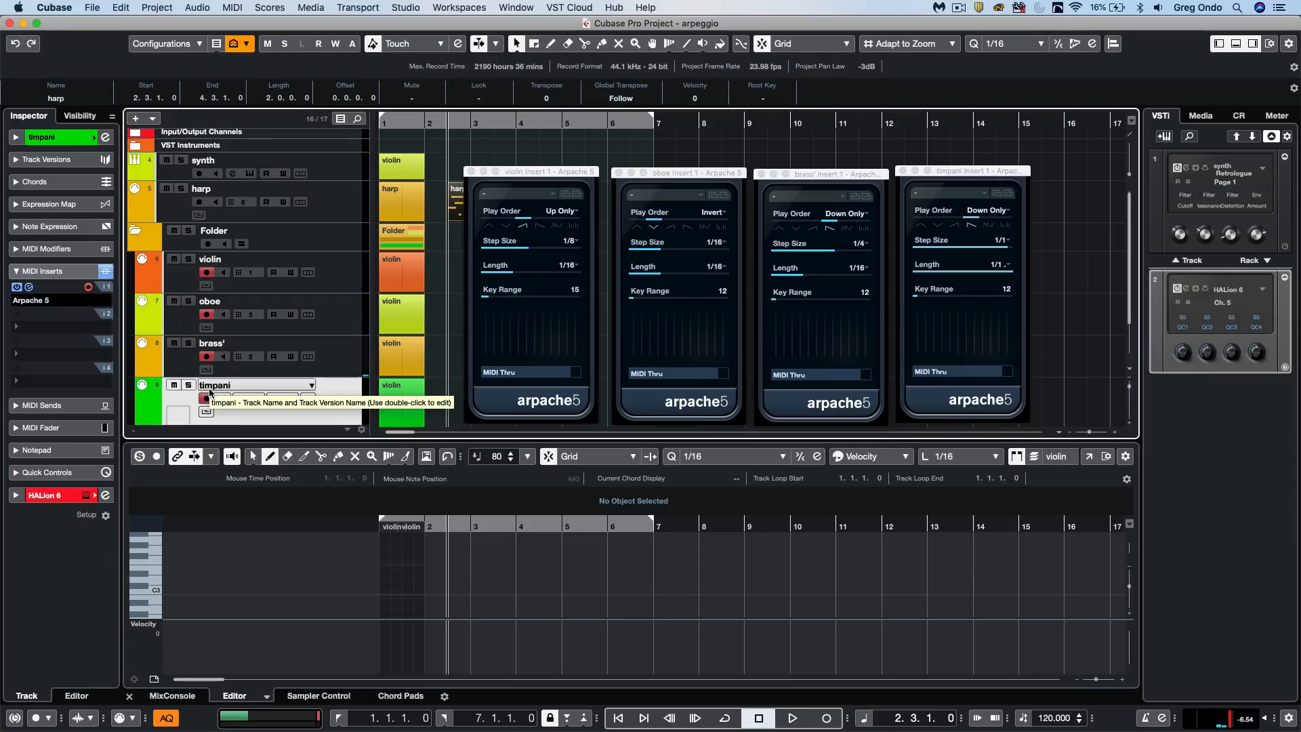
Step: Close the Arpache 5 windows of the violin, oboe, brass and timpani tracks
click(471, 171)
click(618, 174)
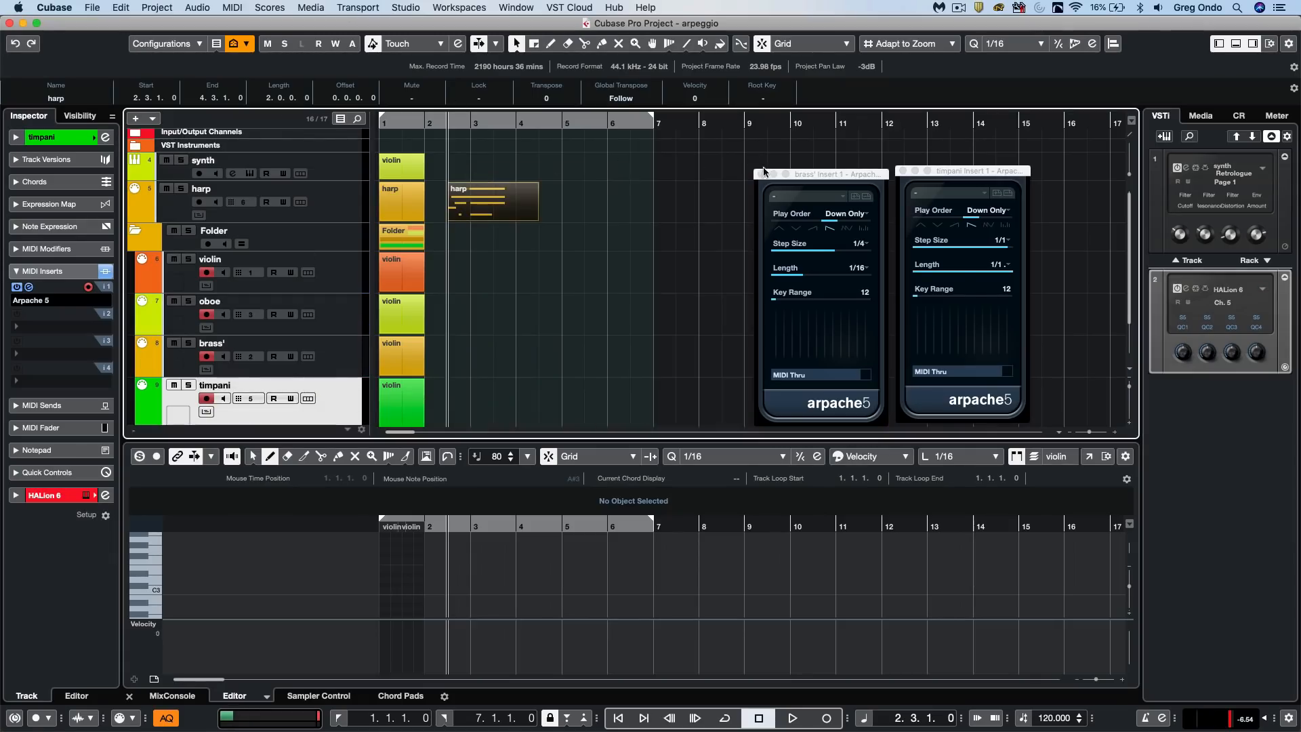
click(761, 174)
click(903, 170)
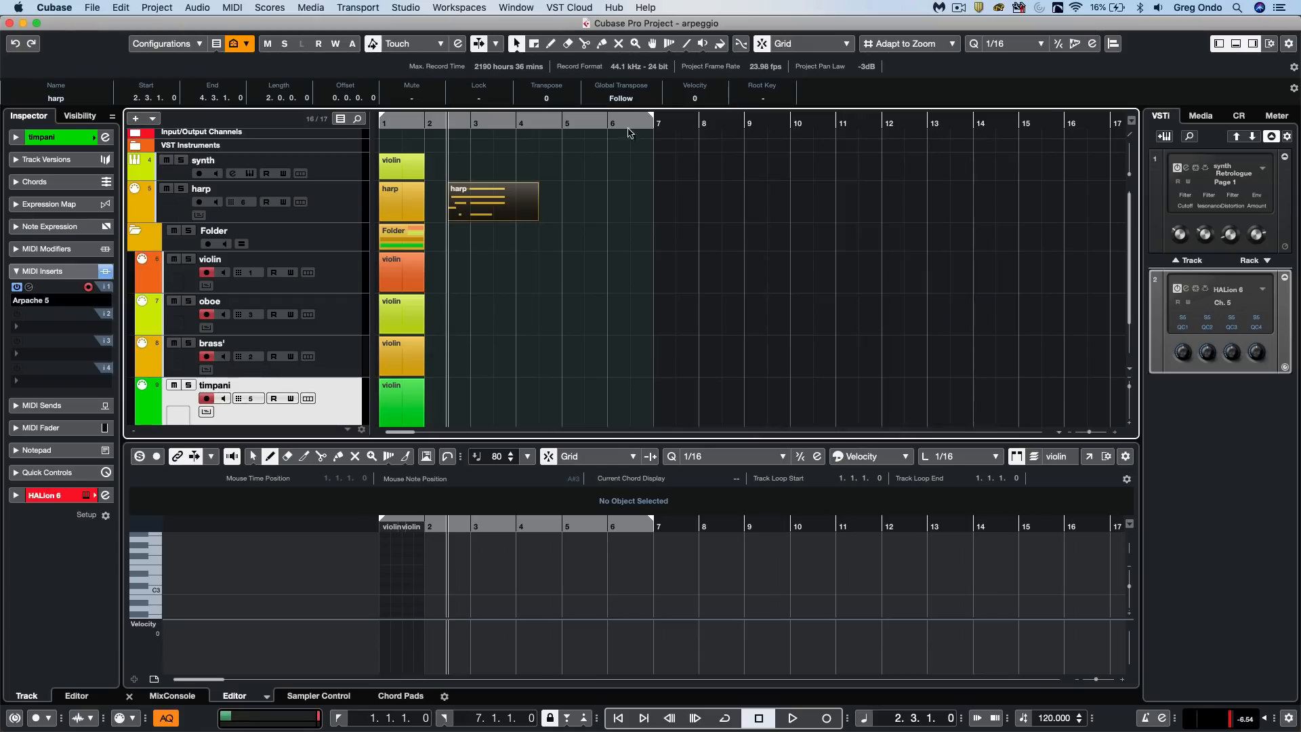
Step: Record-enable the whole orchestral folder and record the violin, oboe, brass and timpani arpeggios together from bar 5
click(565, 124)
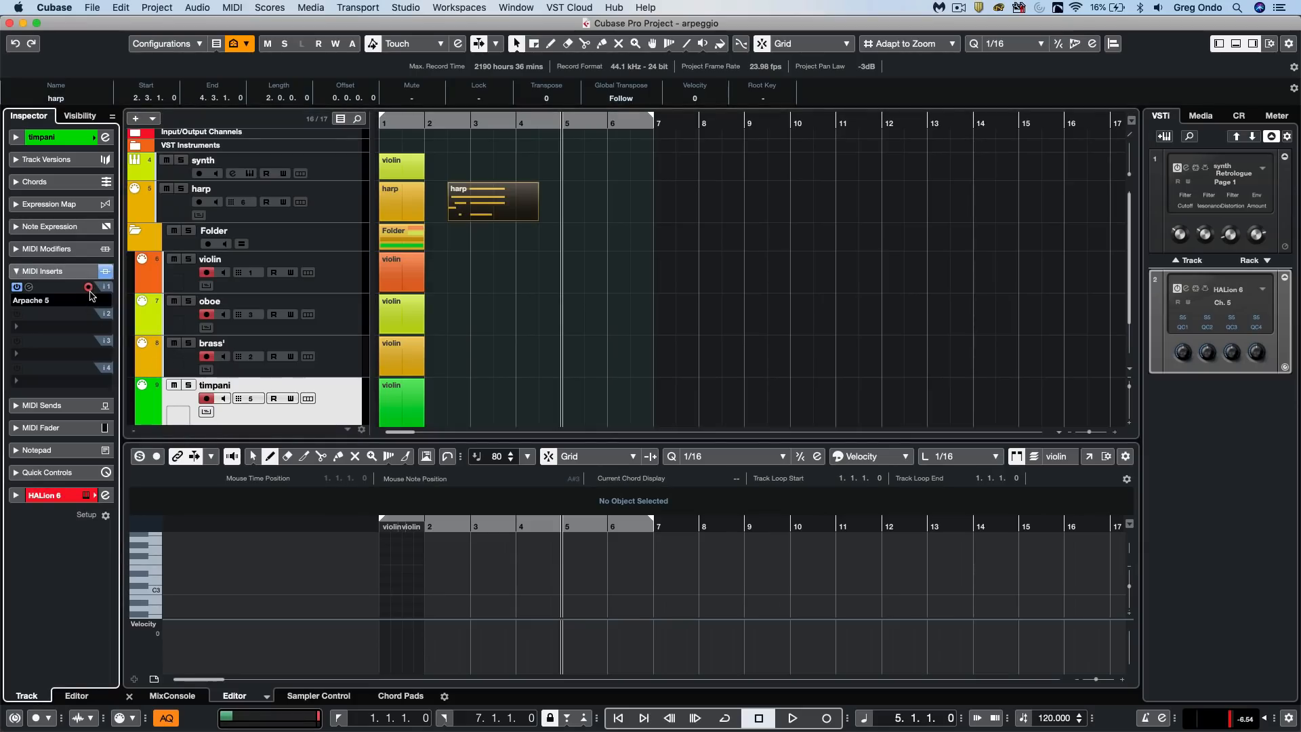
click(261, 256)
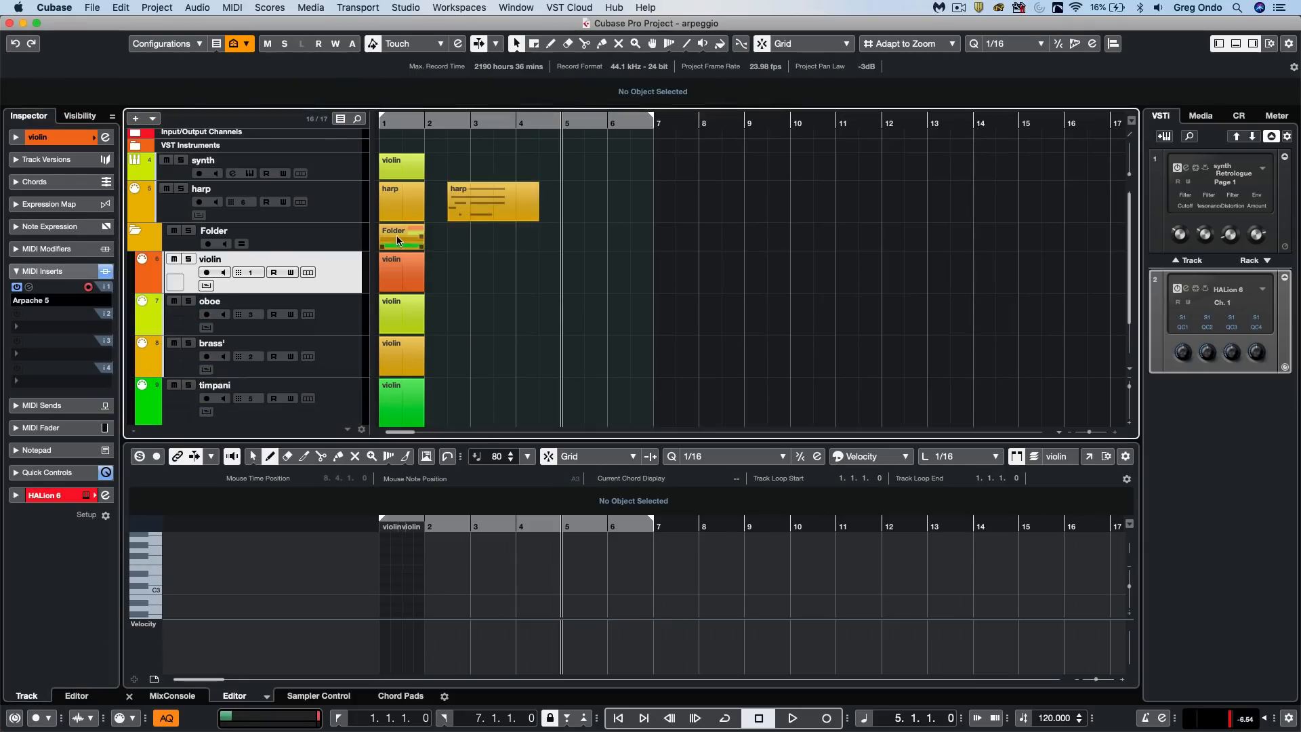
click(209, 245)
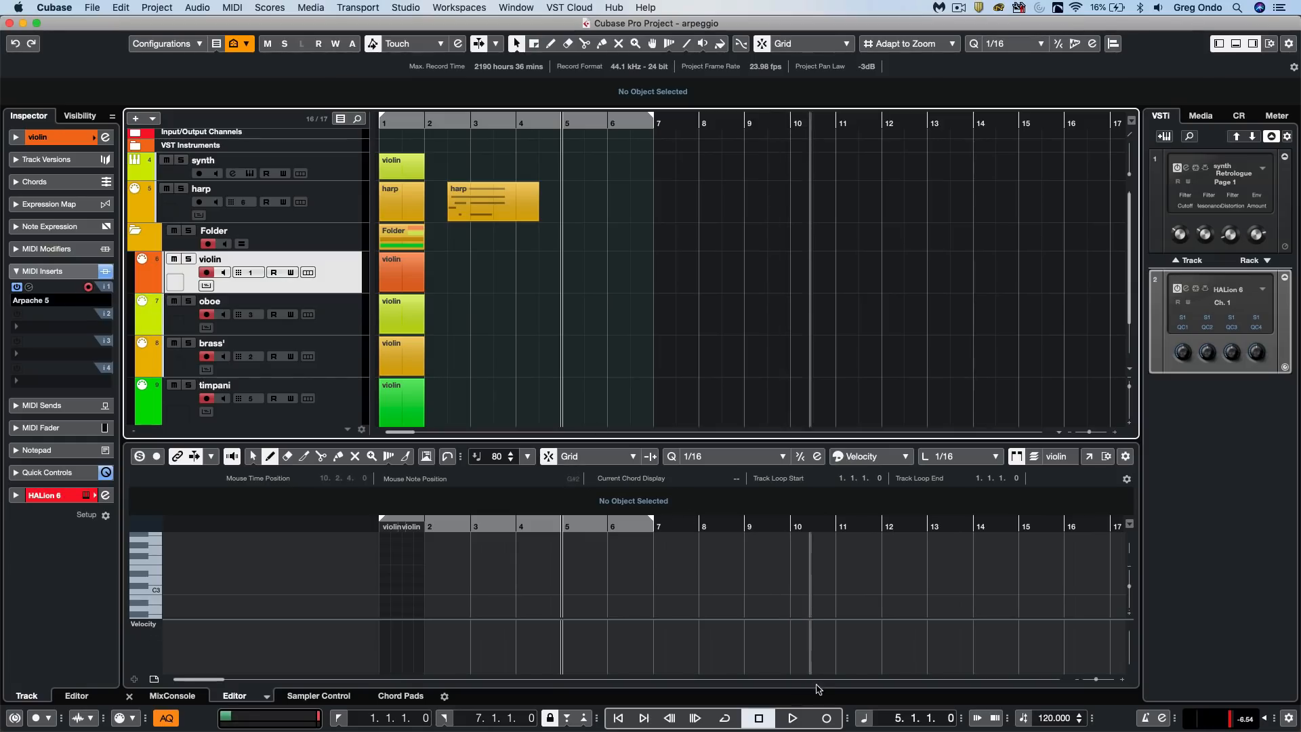
click(827, 718)
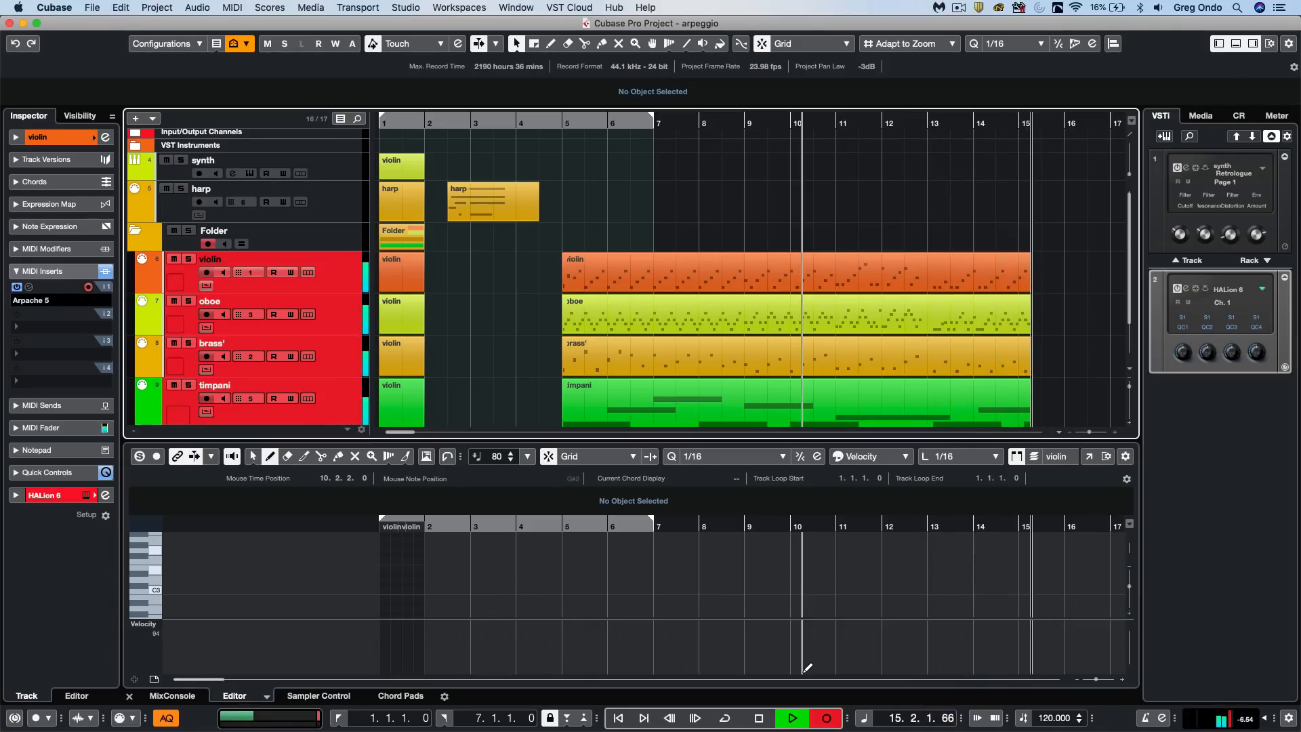
key(space)
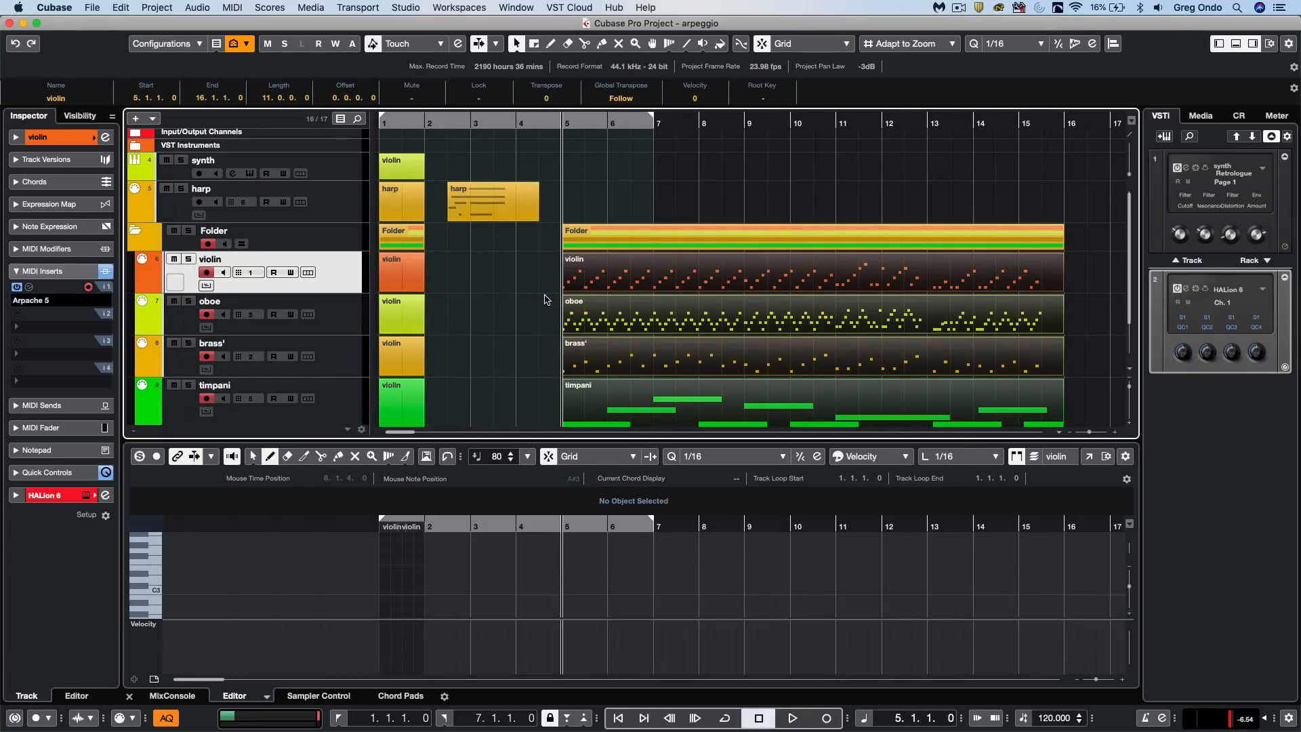
scroll(545, 298, down, 1)
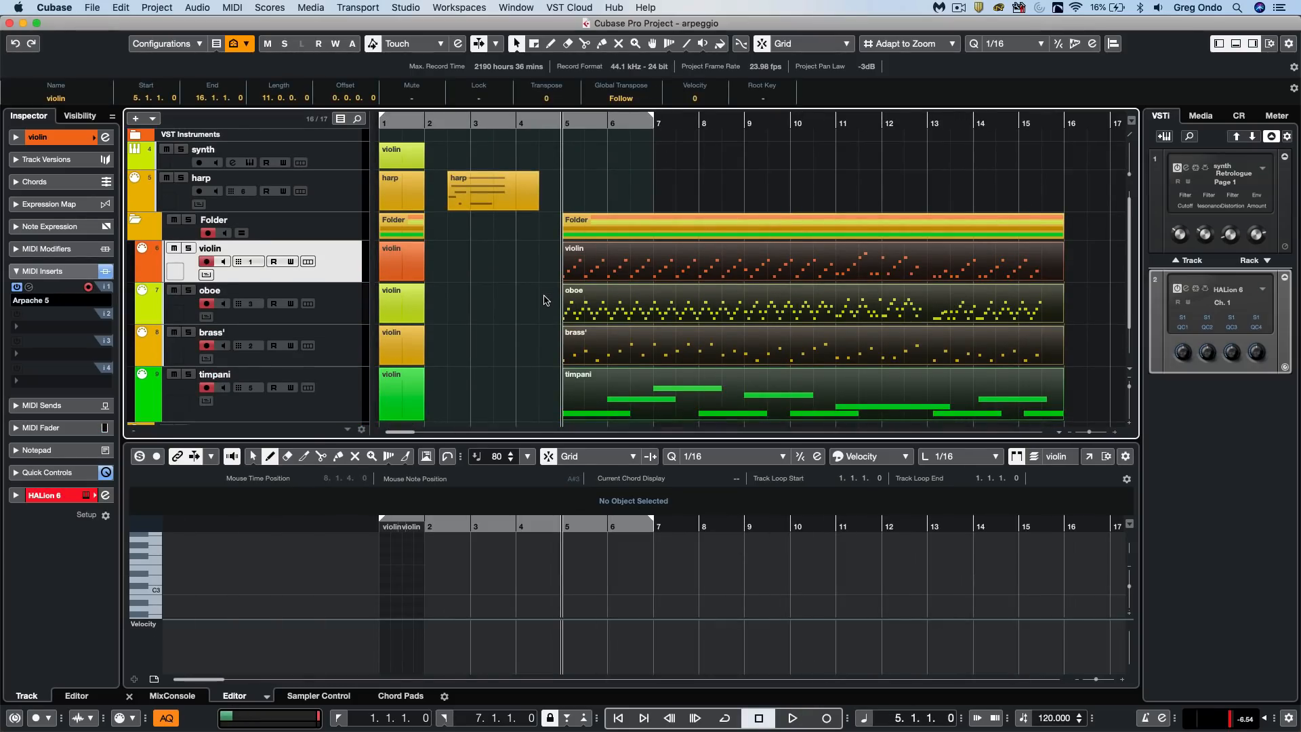